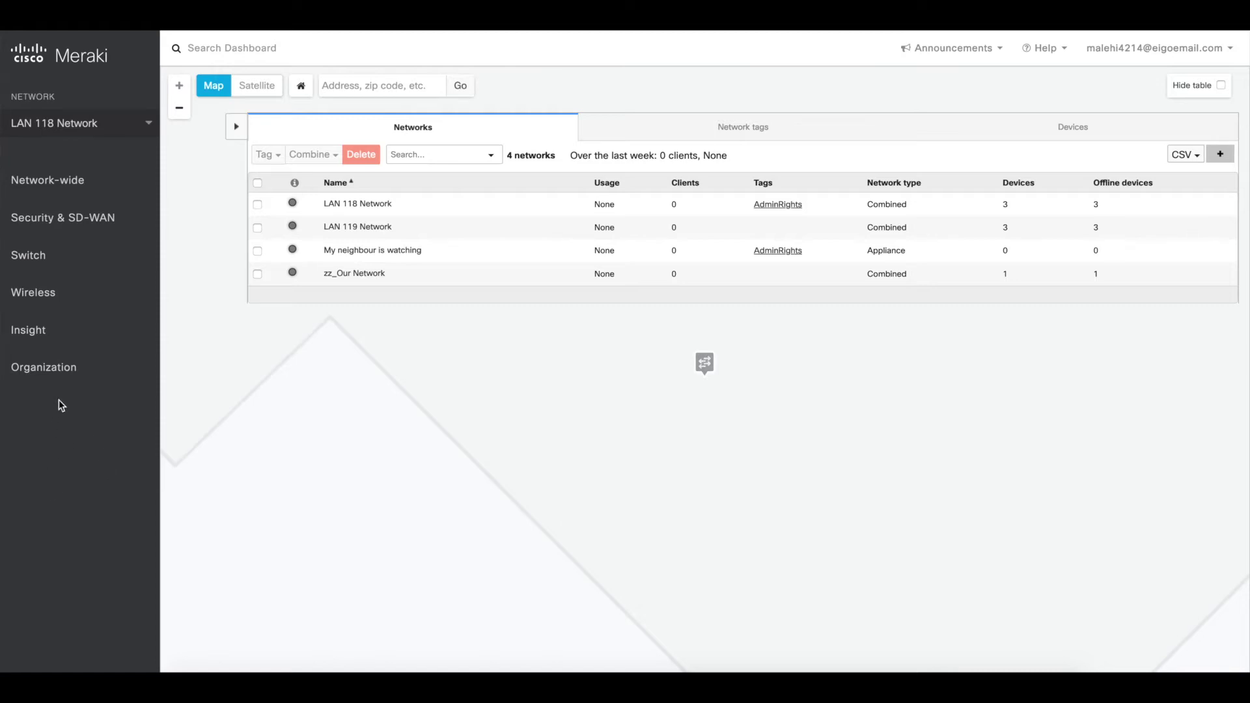
- Review the four networks; LAN 118 Network and My neighbour is watching carry the AdminRights tag
mouse_move(58, 369)
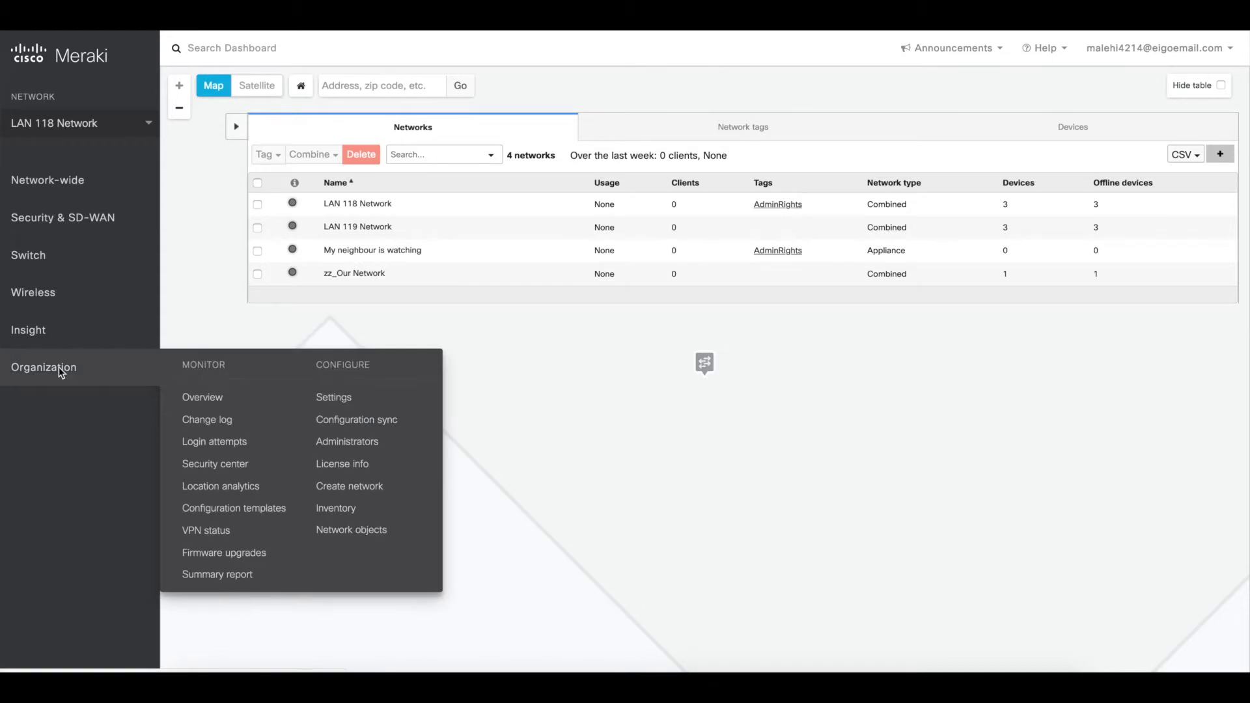
- Set the first admin's organization access to None and add Full access for tag AdminRights
left_click(355, 446)
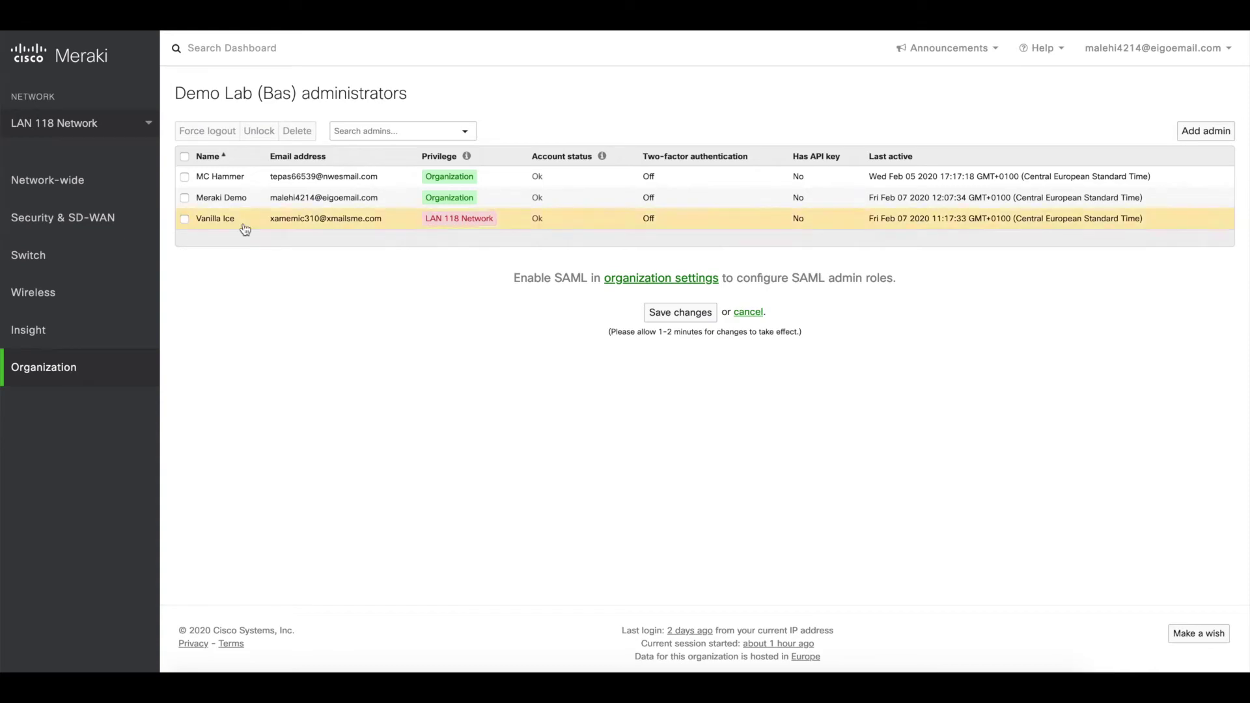
left_click(231, 185)
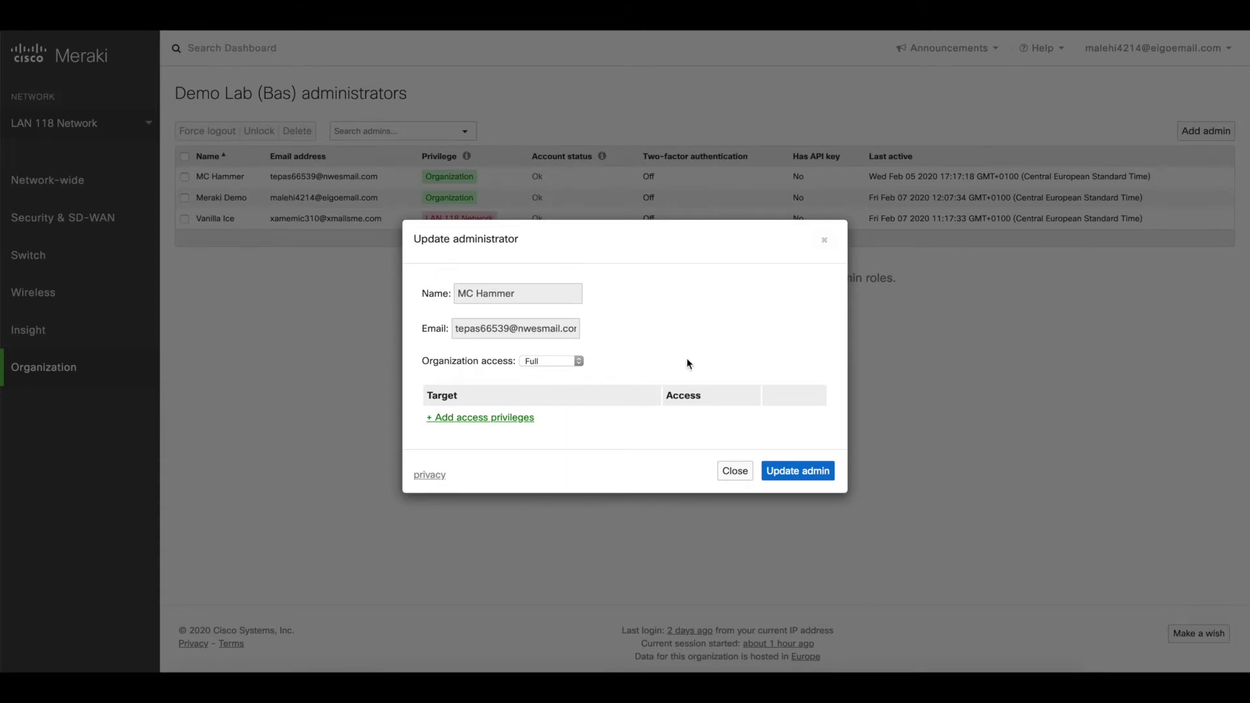
left_click(571, 362)
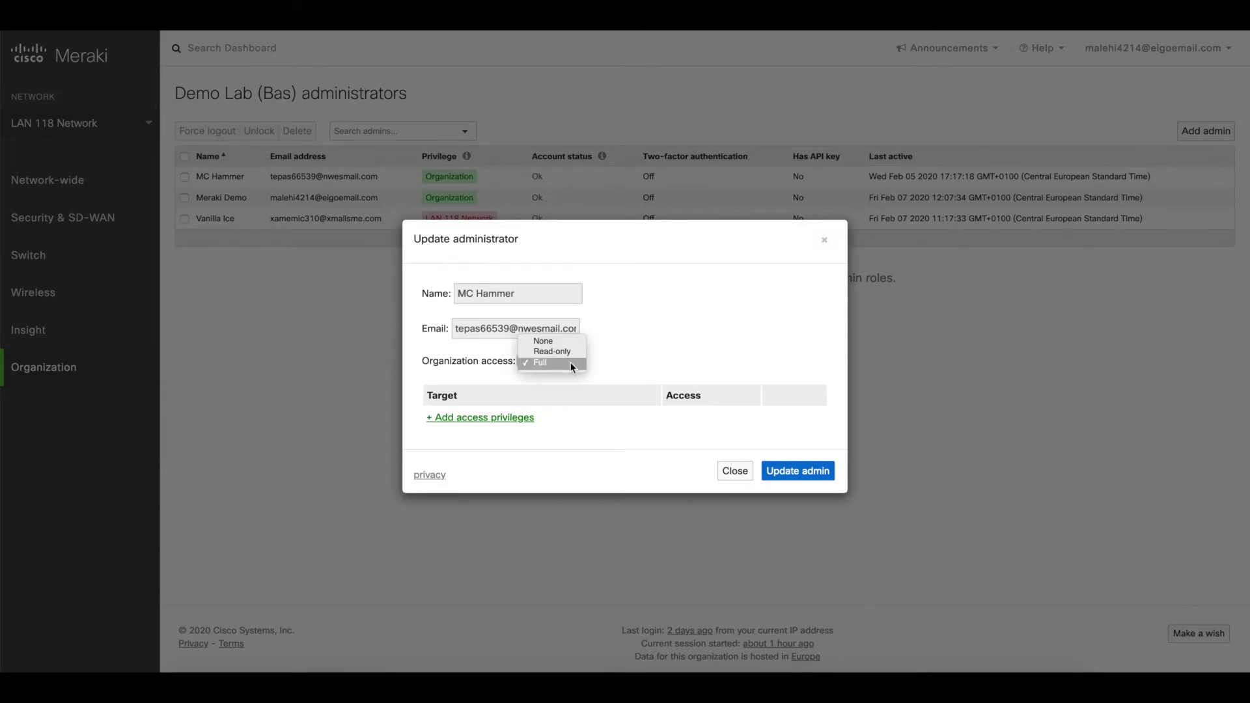
left_click(569, 341)
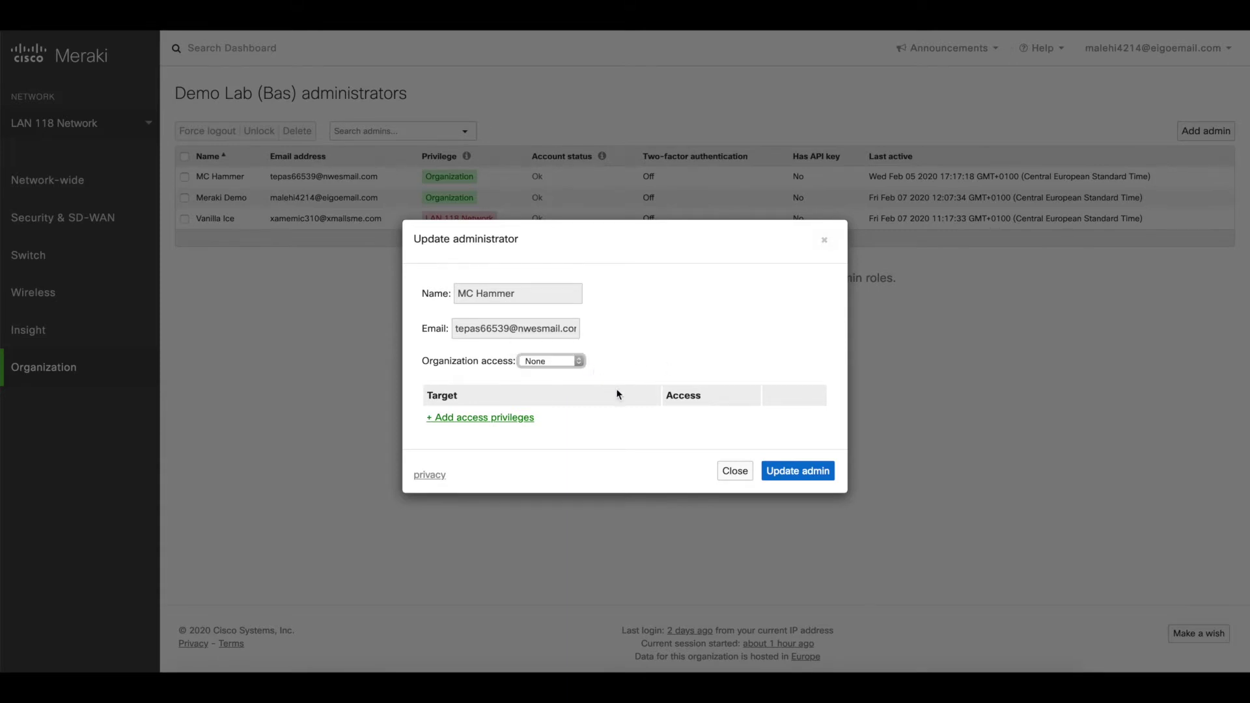
left_click(526, 418)
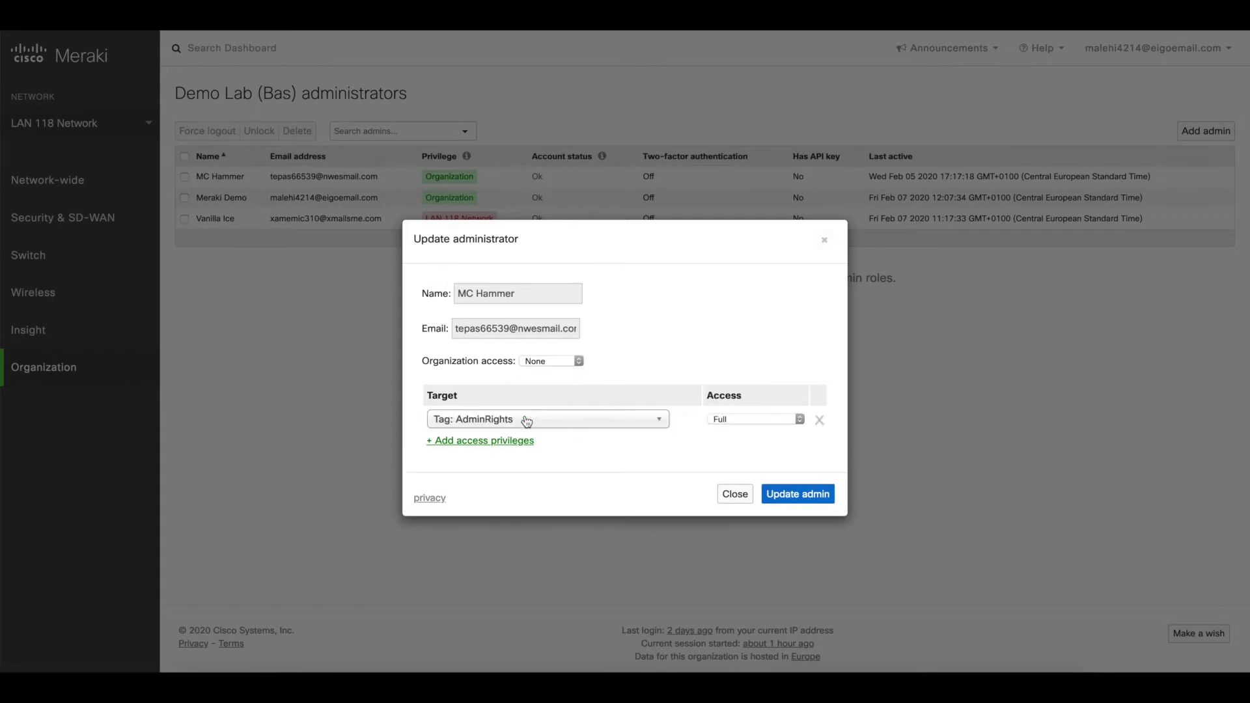
left_click(473, 425)
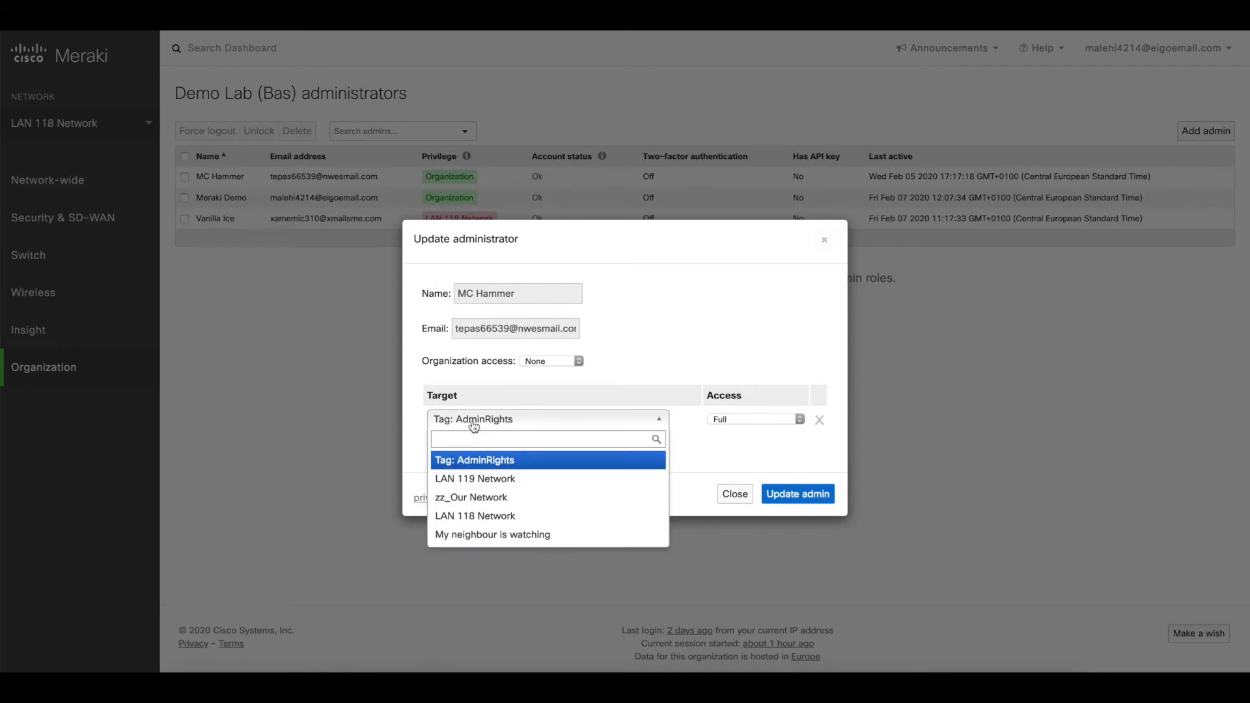
left_click(709, 349)
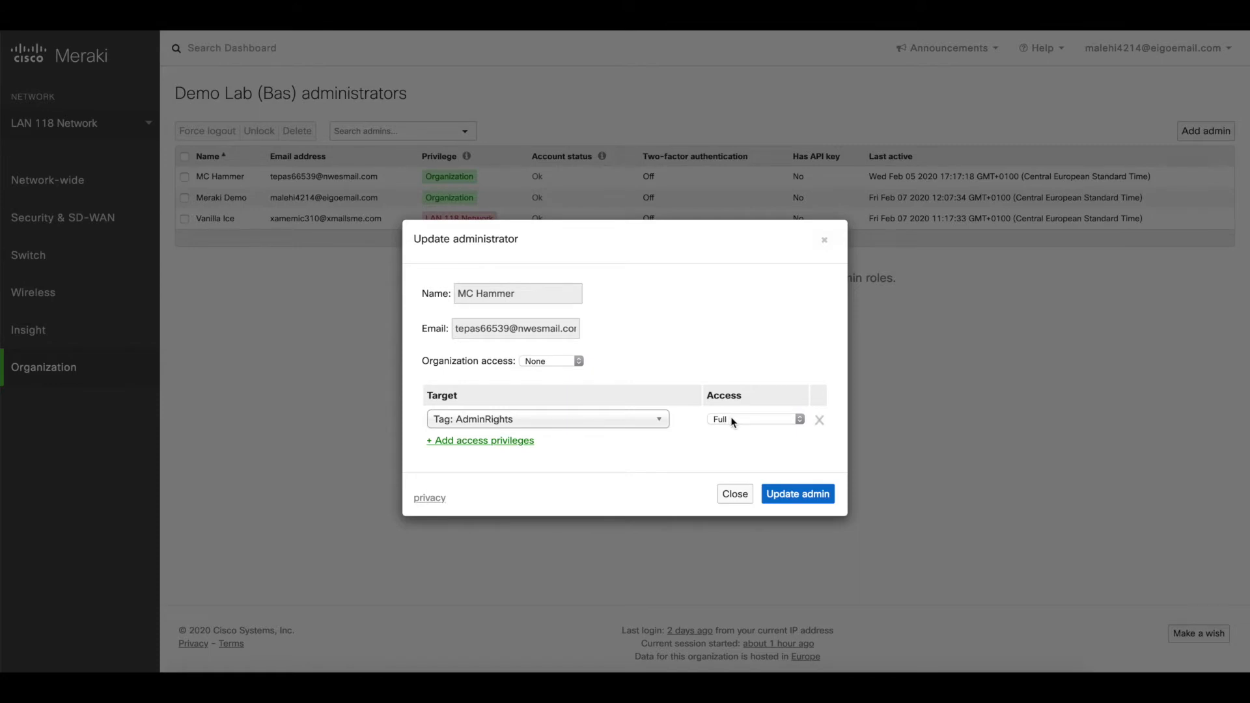
left_click(732, 421)
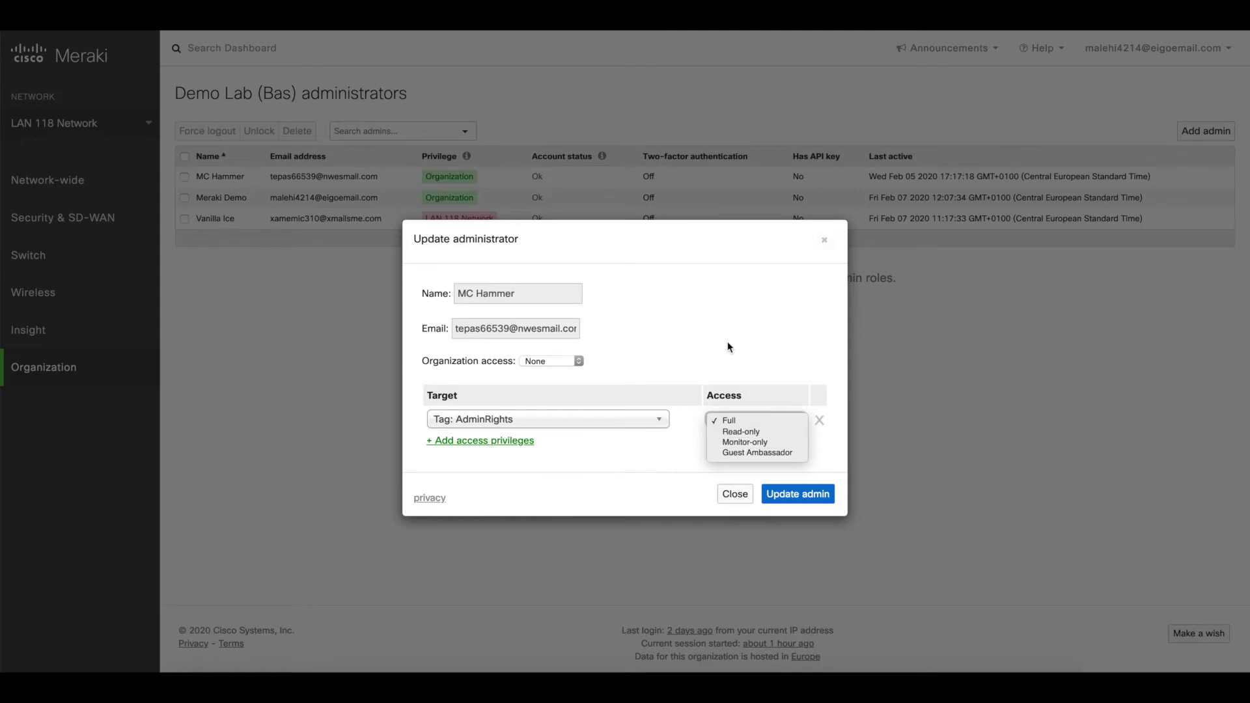
left_click(713, 359)
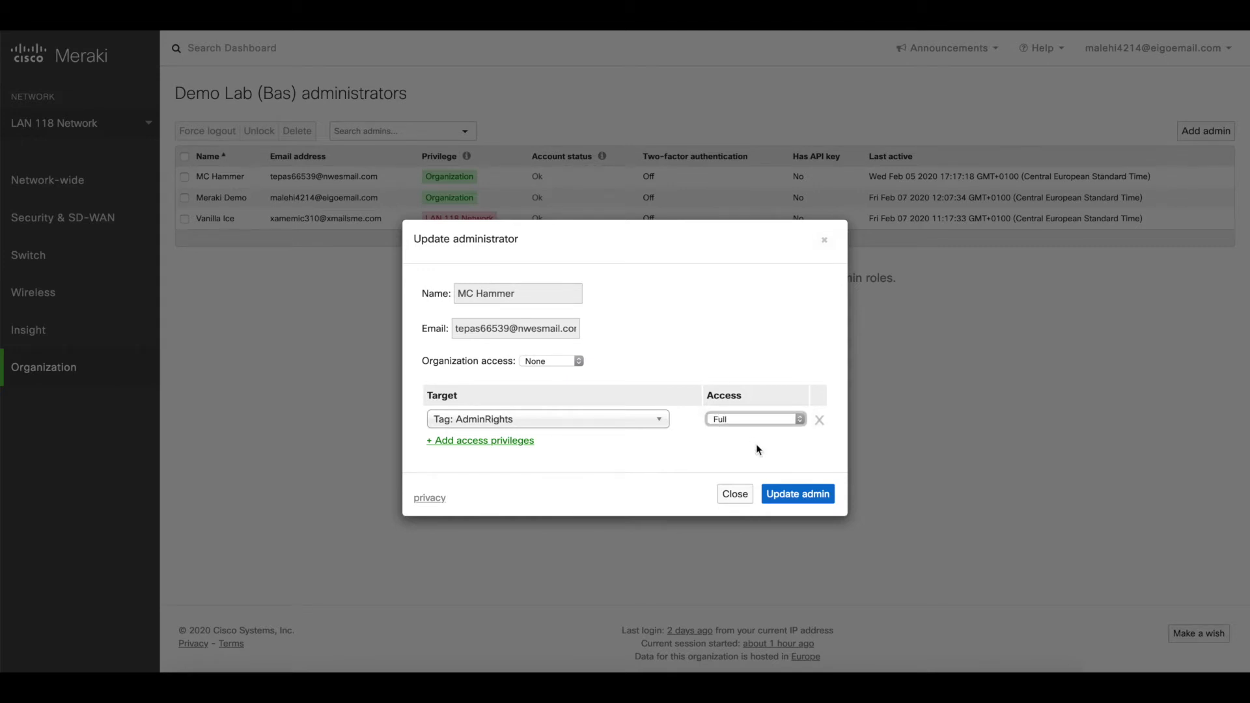
left_click(786, 495)
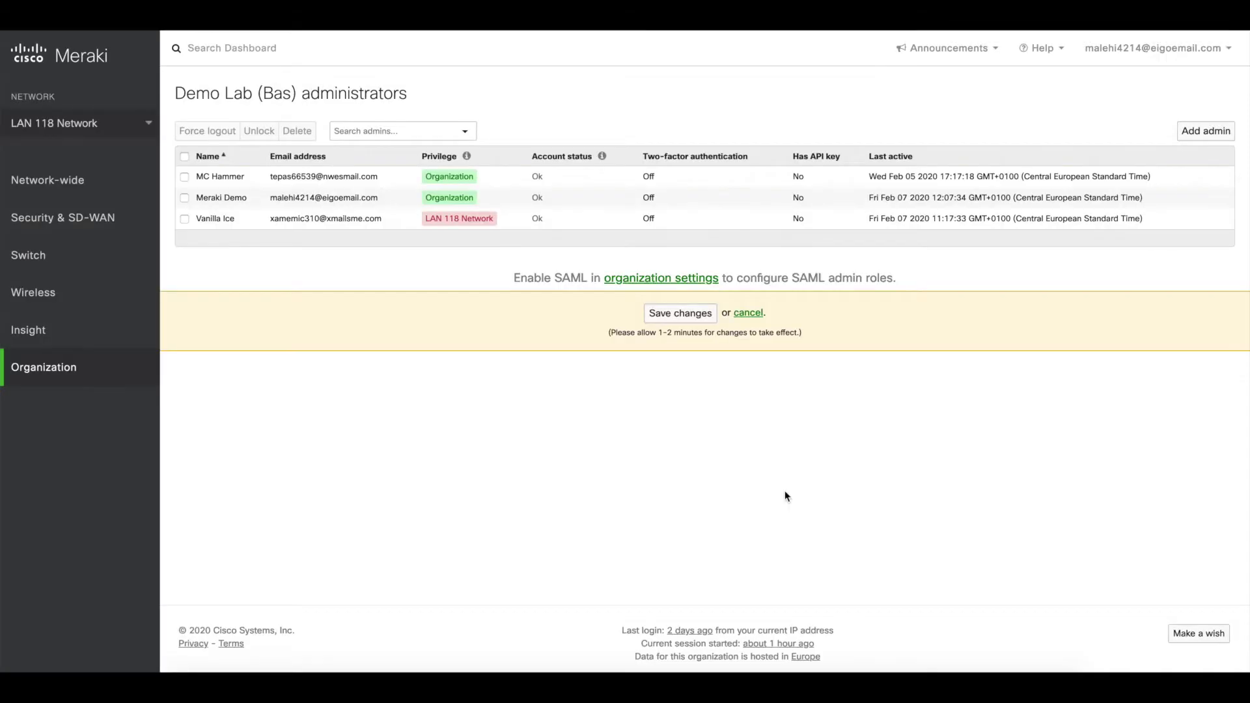
- Save the admin's AdminRights tag privilege, then view LAN 118 Network's Administration page
left_click(694, 316)
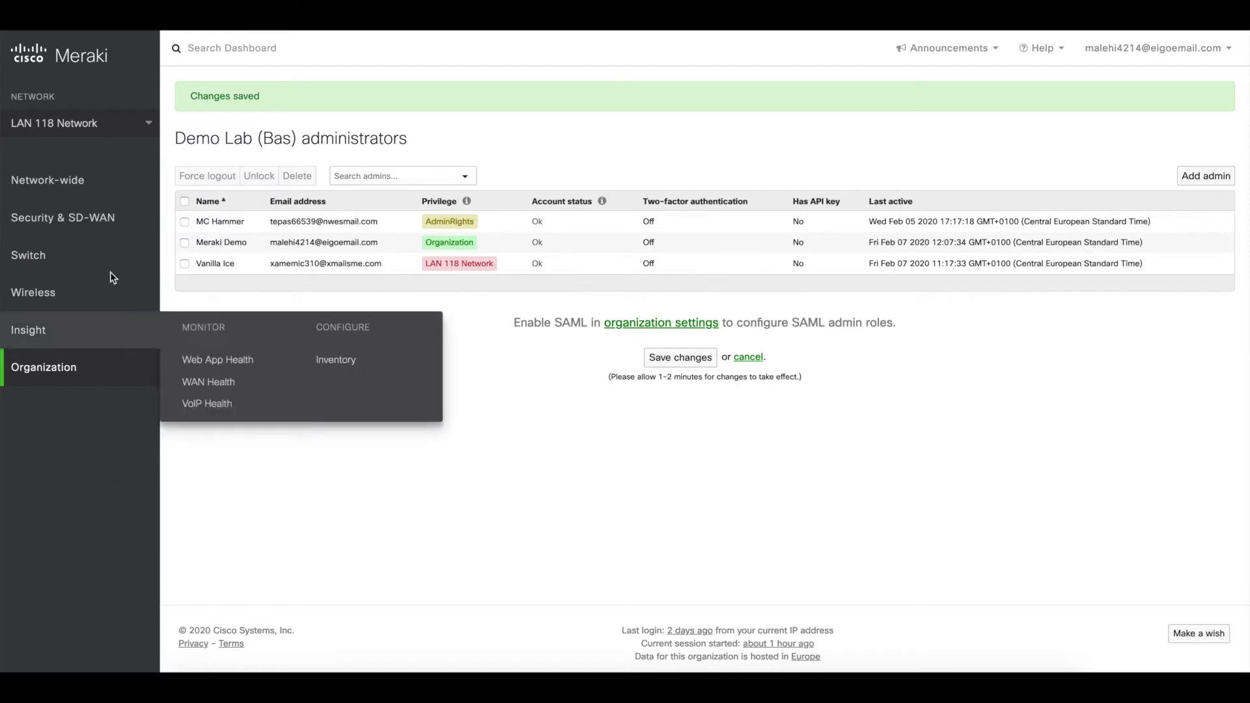
mouse_move(99, 194)
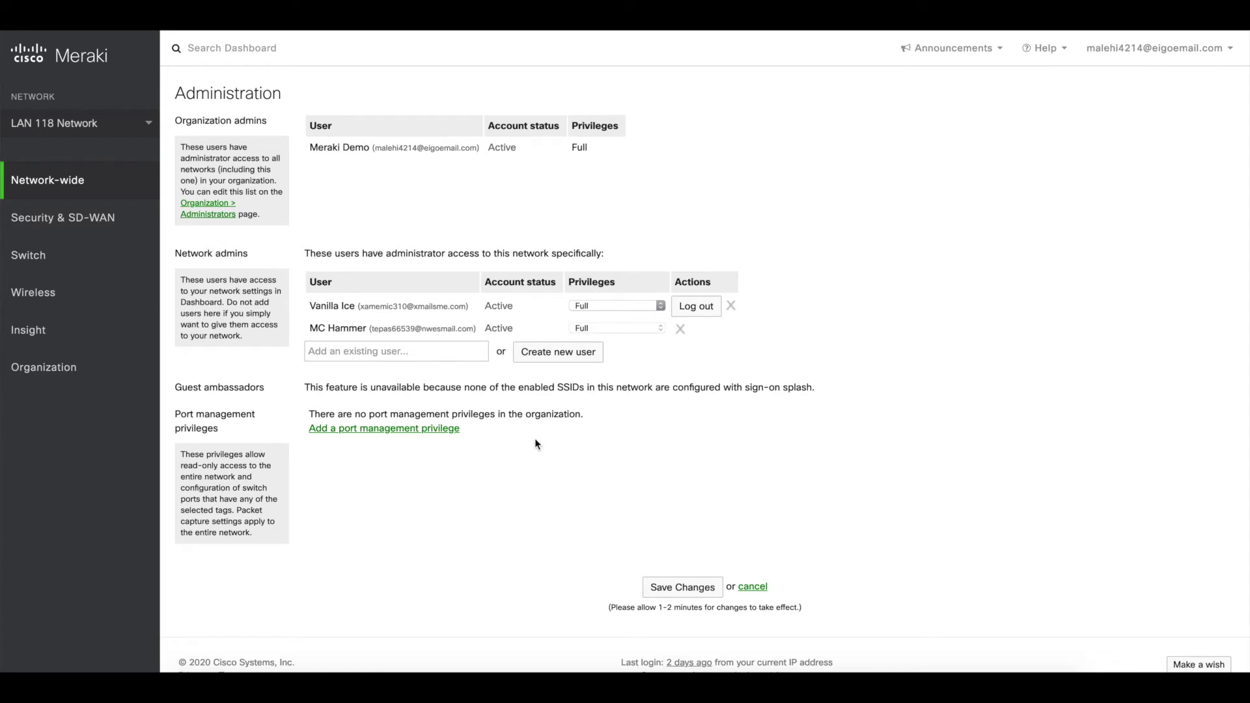
- Create and save port management privilege 'Can touch this' limited to Can-Touch-This tagged ports
left_click(434, 431)
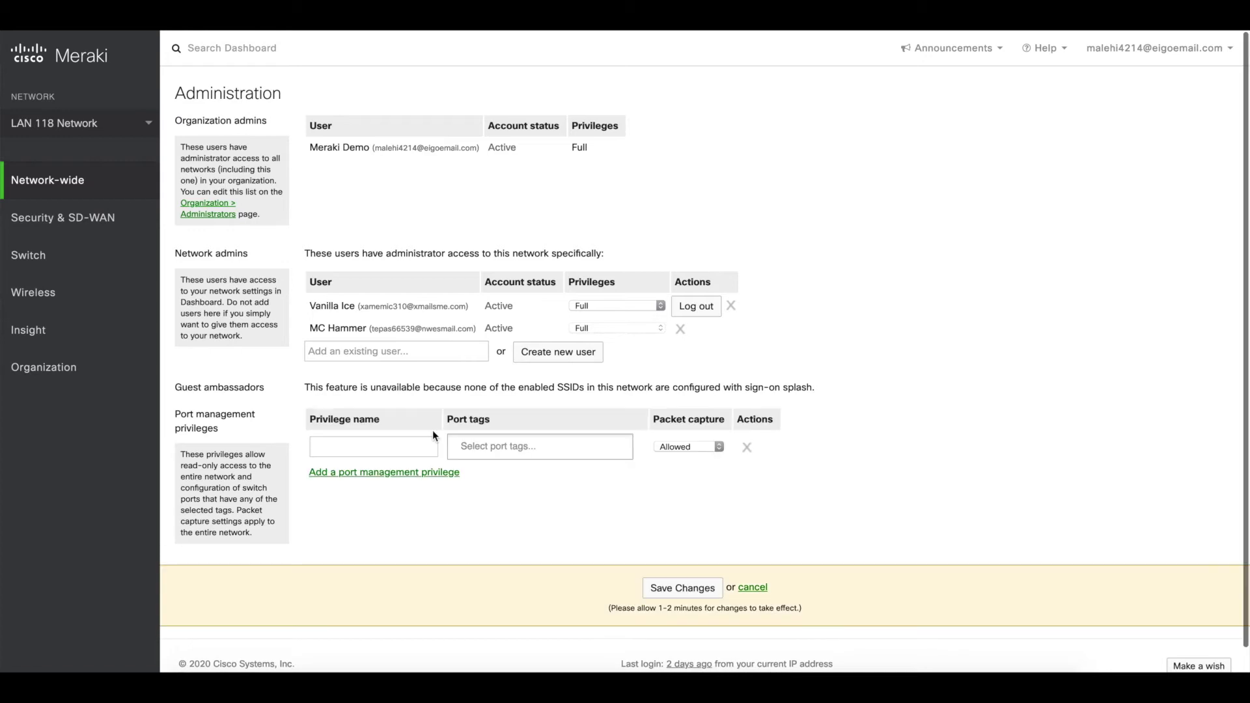
left_click(400, 443)
type("Can touch")
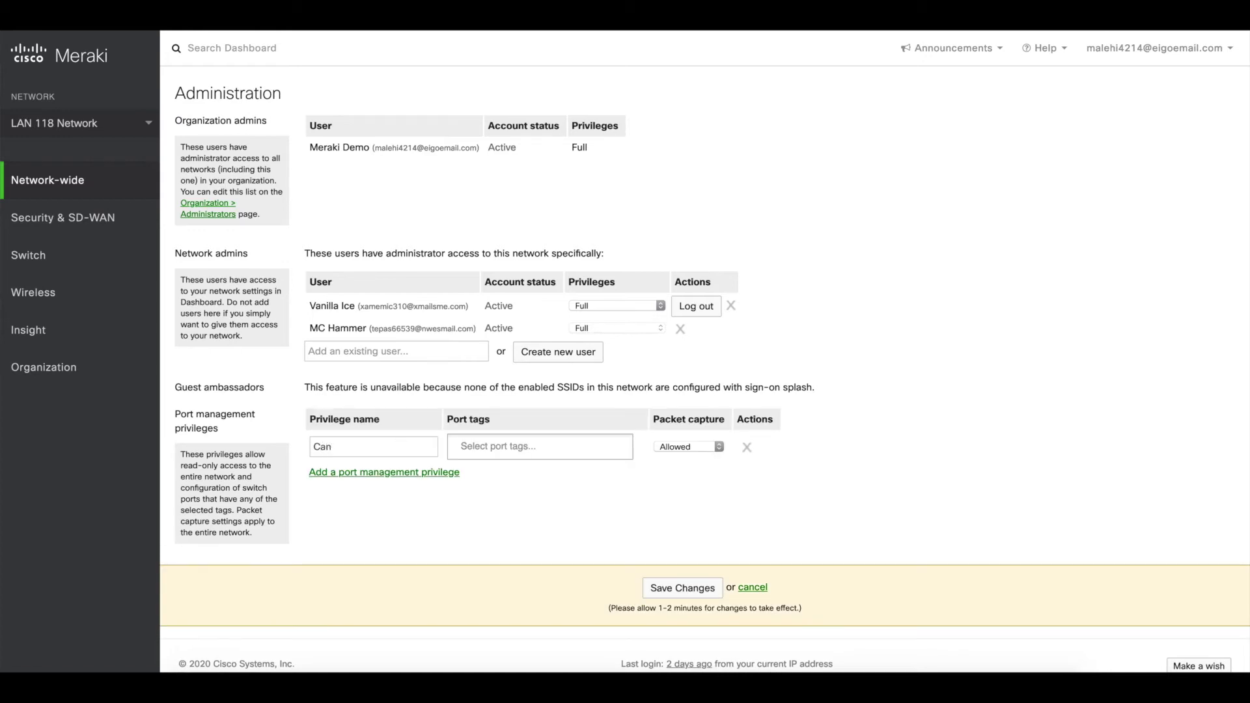
type(" this")
left_click(507, 444)
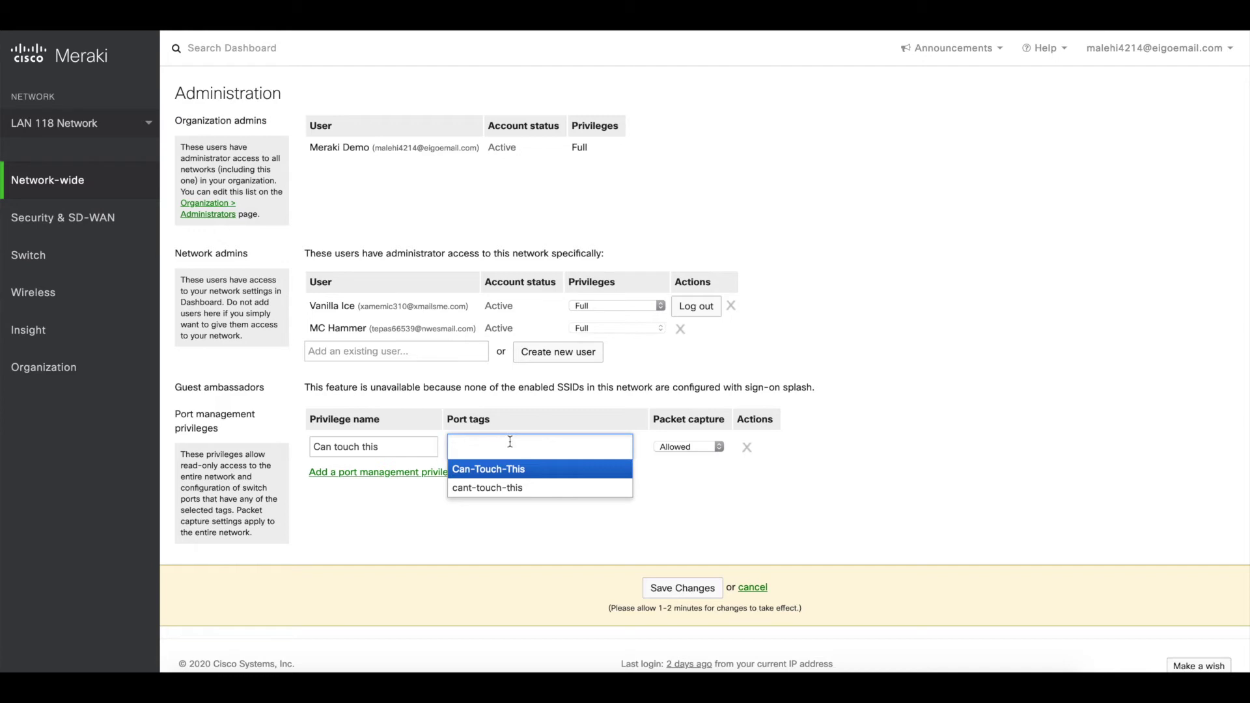
left_click(473, 470)
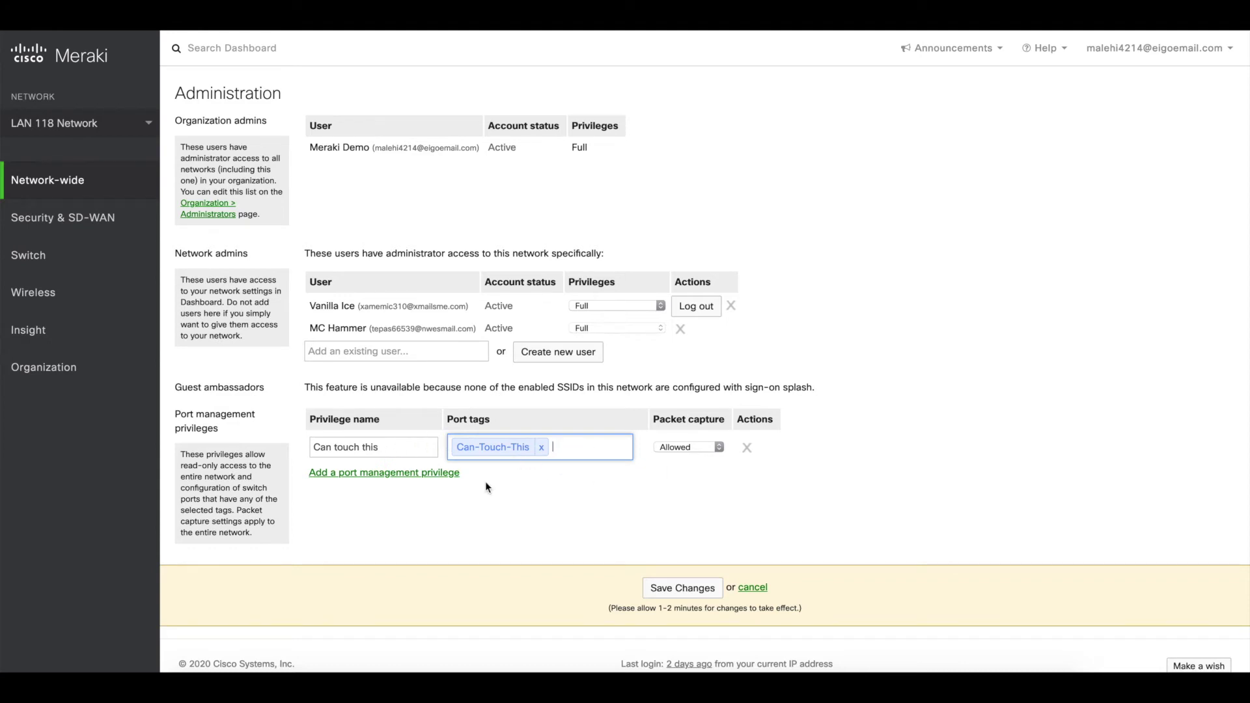
left_click(691, 588)
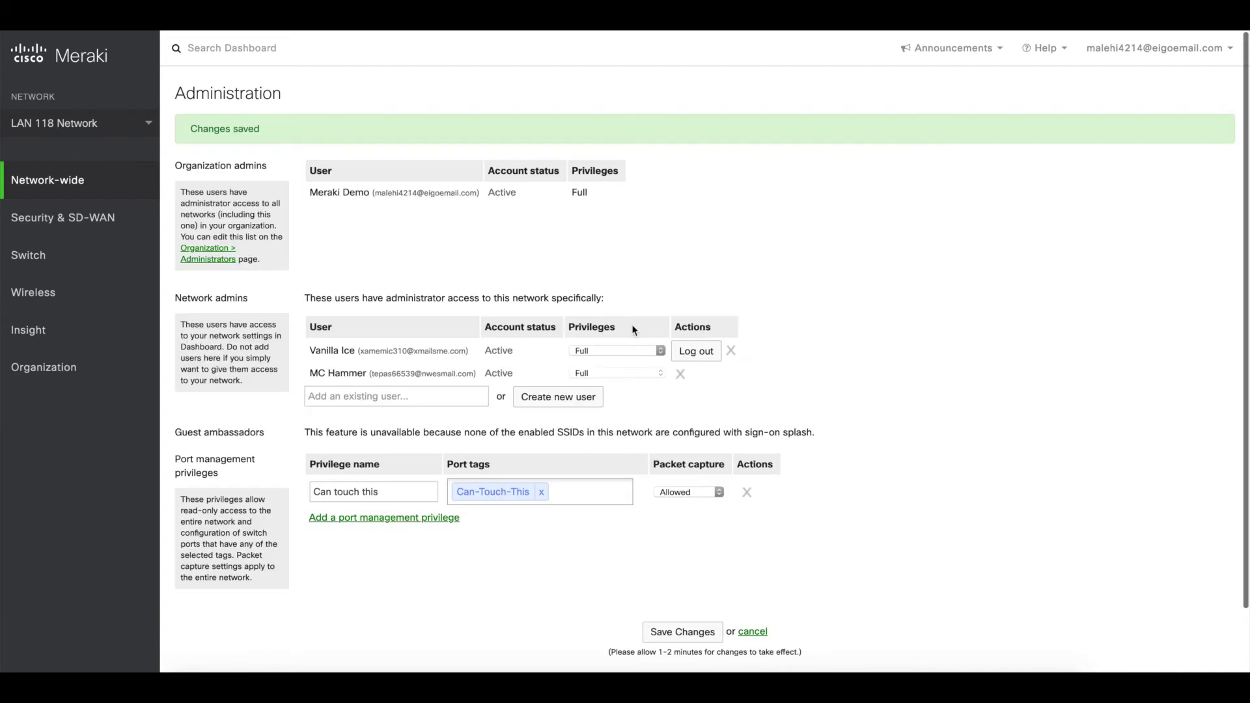
- Change the first network admin's privilege from Full to Can touch this and save
left_click(624, 355)
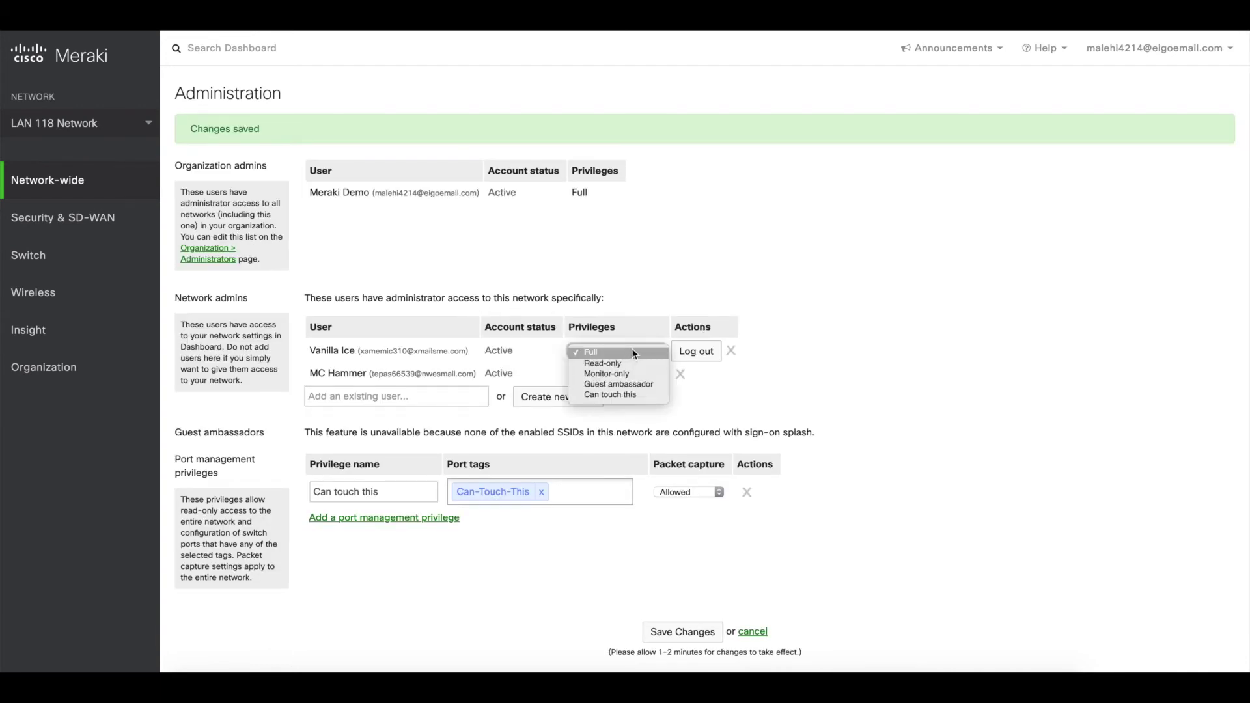
left_click(616, 395)
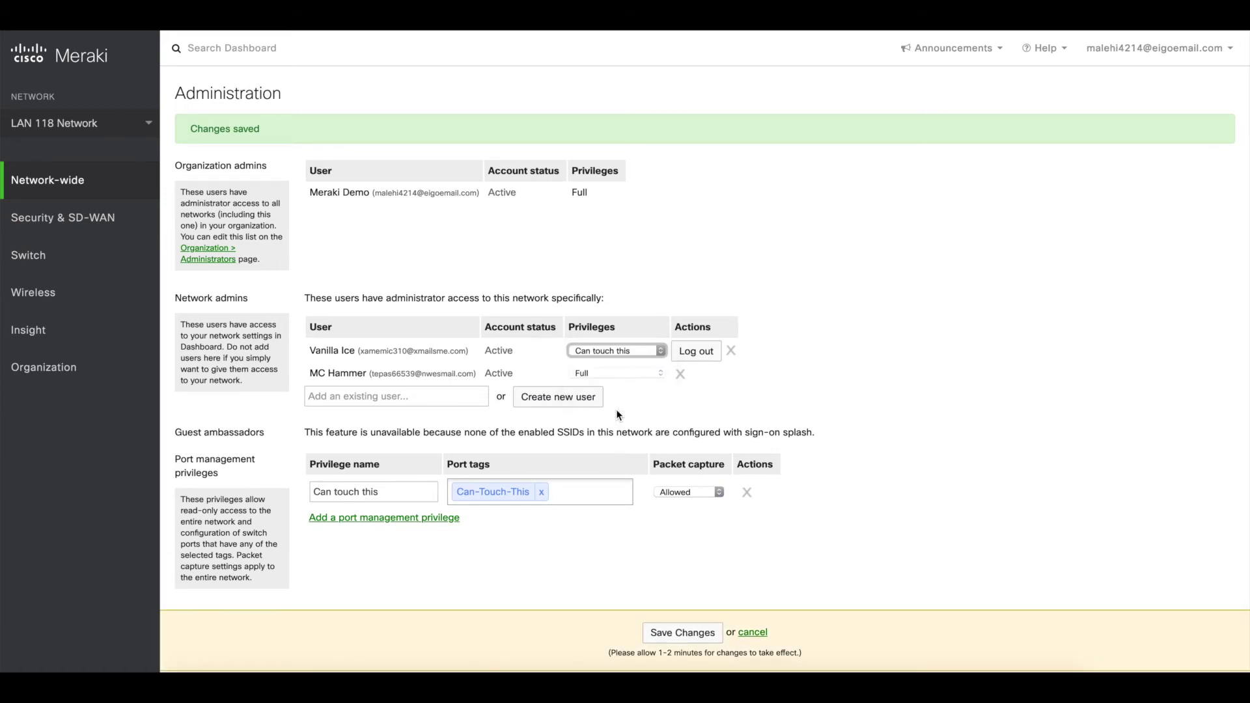
left_click(661, 630)
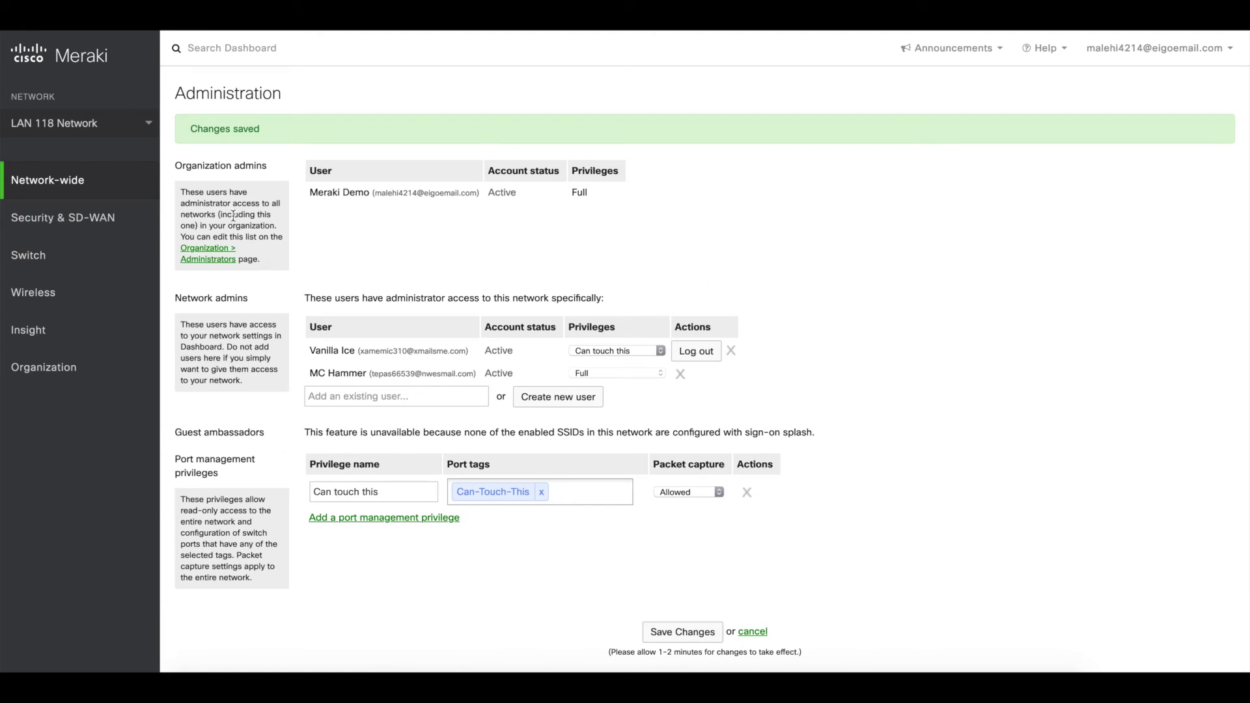
- Check the switchport tags (ports 2–28 Can-Touch-This), then sign out of the admin account
mouse_move(83, 256)
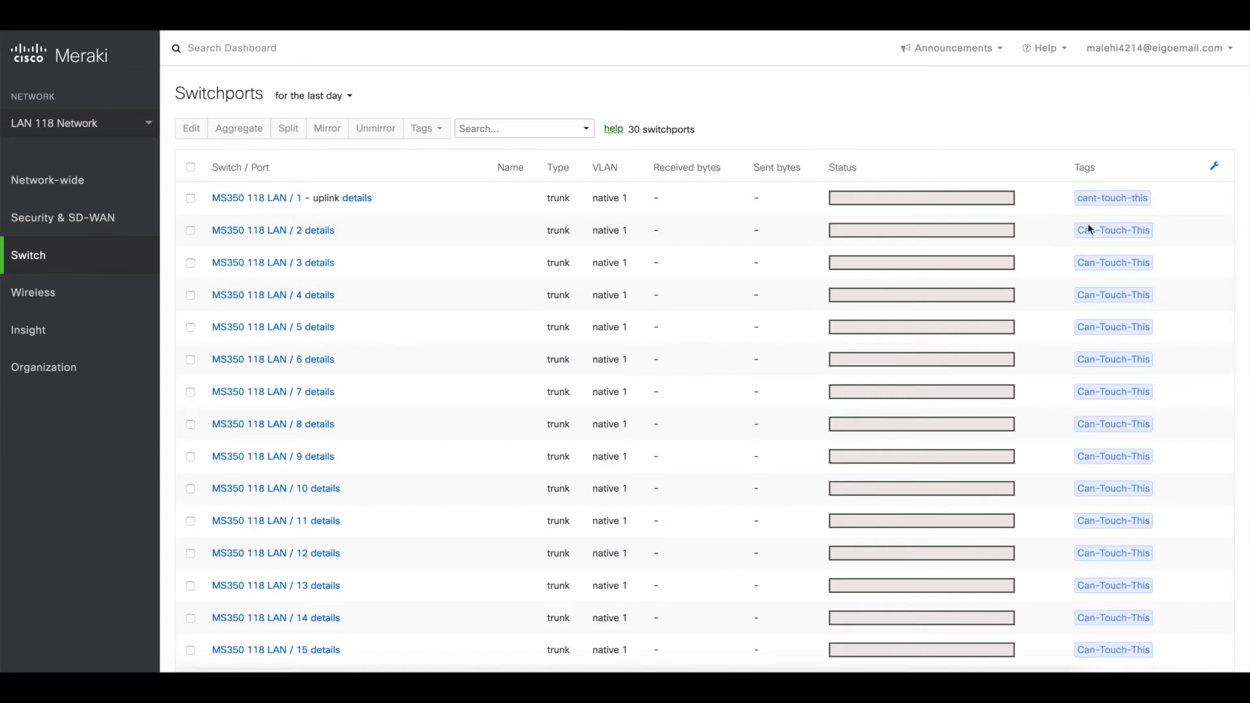
scroll(1105, 334, "down", 1)
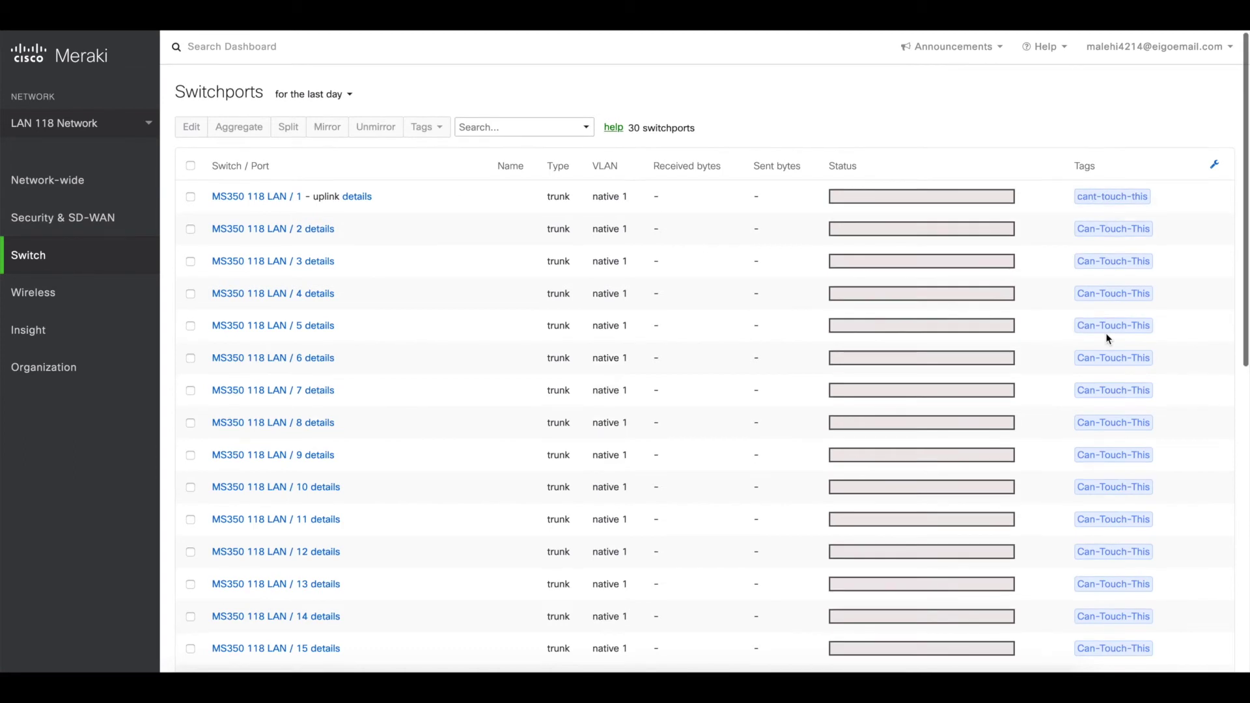
scroll(350, 202, "down", 1)
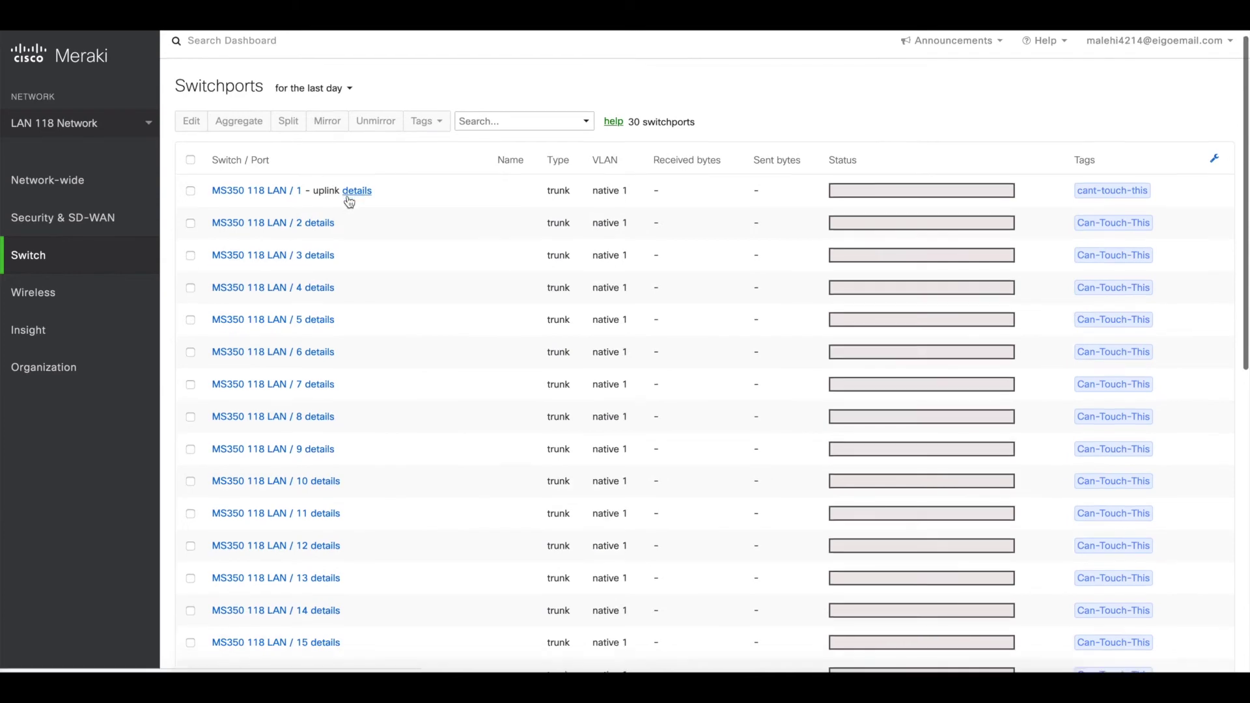
scroll(349, 202, "down", 9)
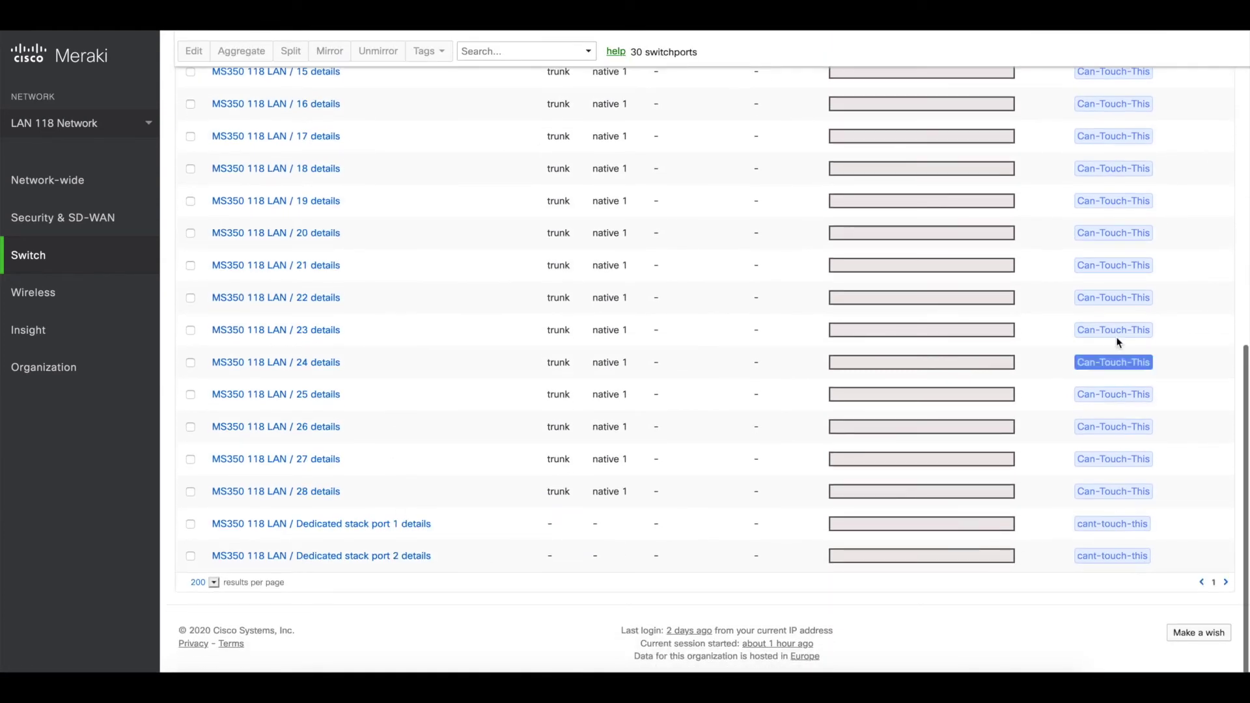
scroll(1118, 323, "up", 6)
scroll(1117, 316, "up", 3)
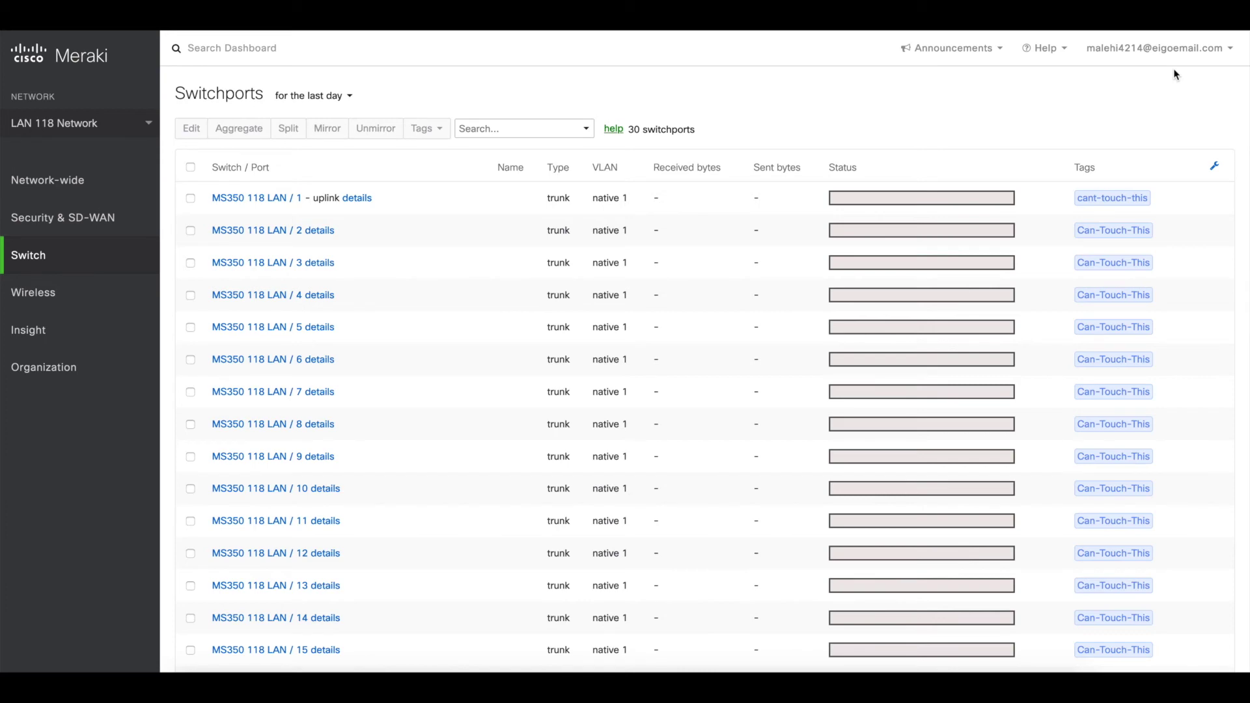
left_click(1139, 49)
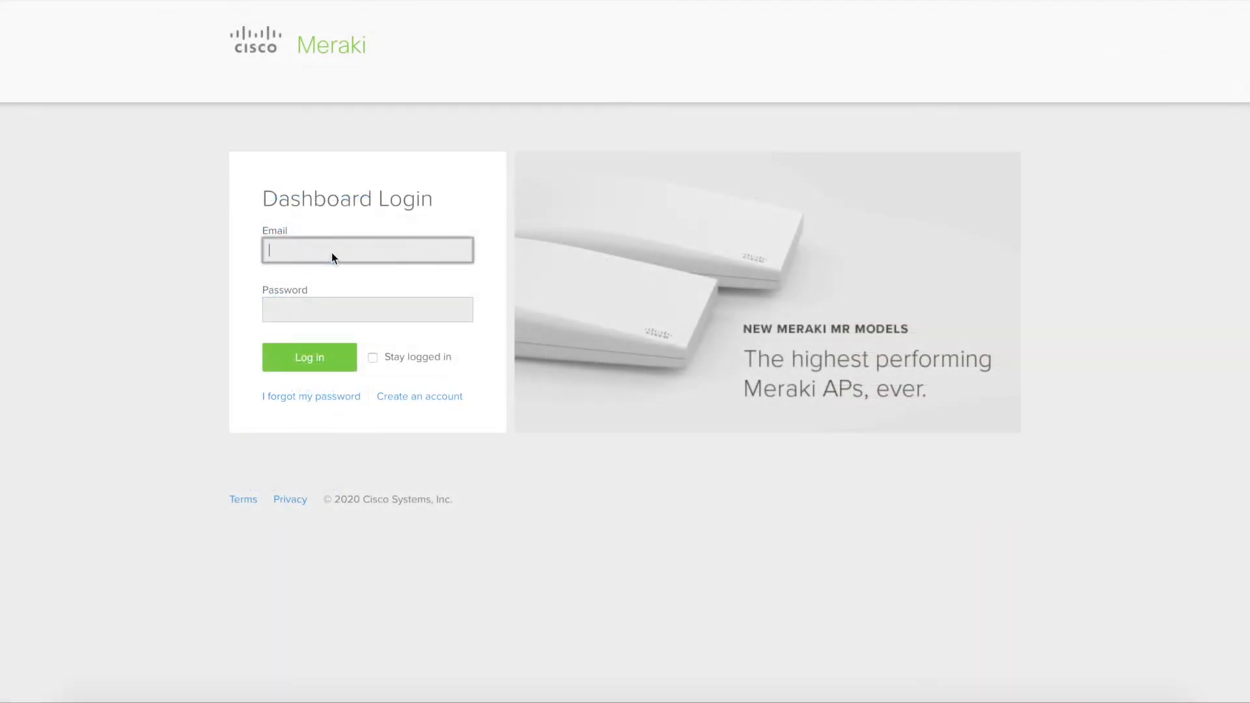
- Log in as the restricted admin with the saved e-mail and the account password
key("ctrl+v")
key("Tab")
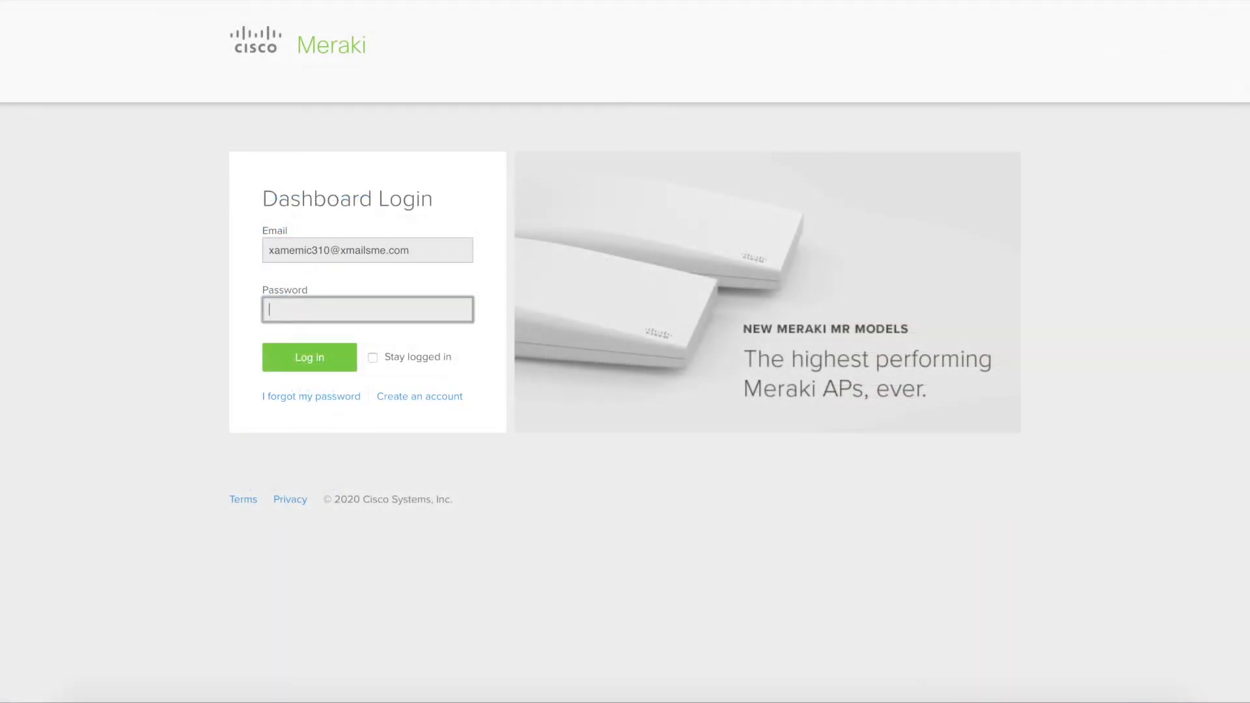
type("•••••••••")
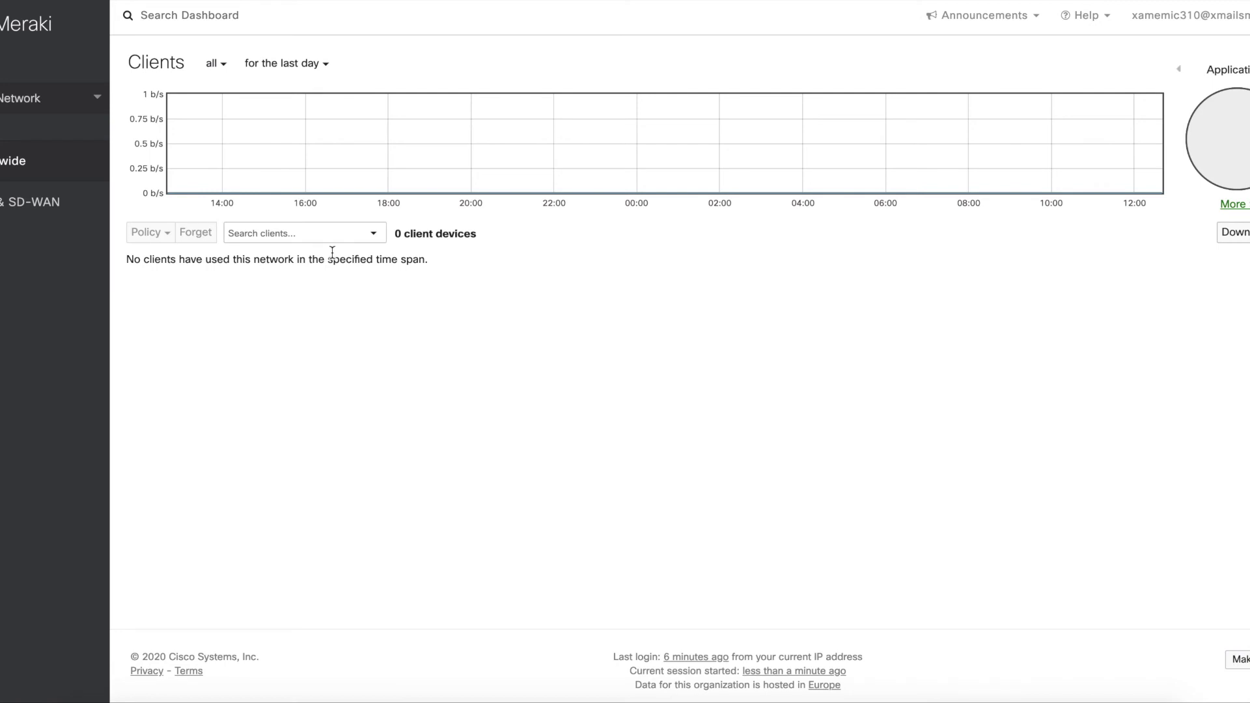
- Add the Tags column, show 100 switchports per page, and select port MS350 118 LAN / 1
mouse_move(43, 243)
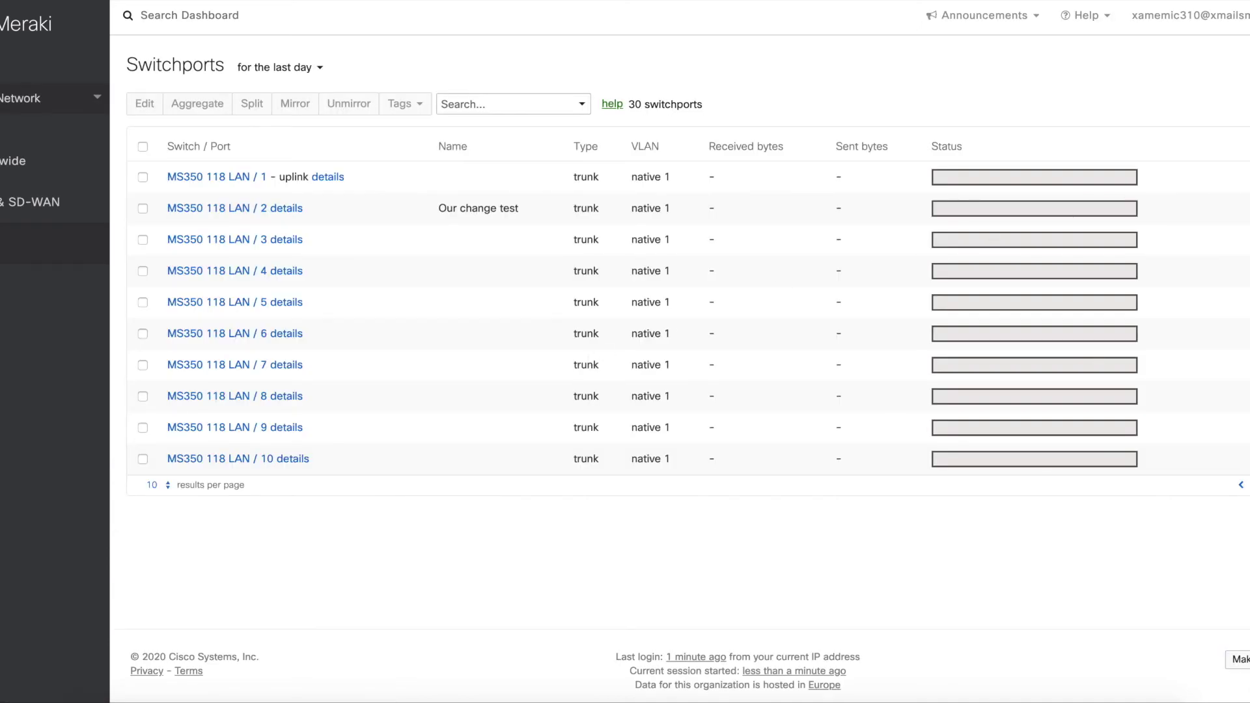
left_click(1245, 146)
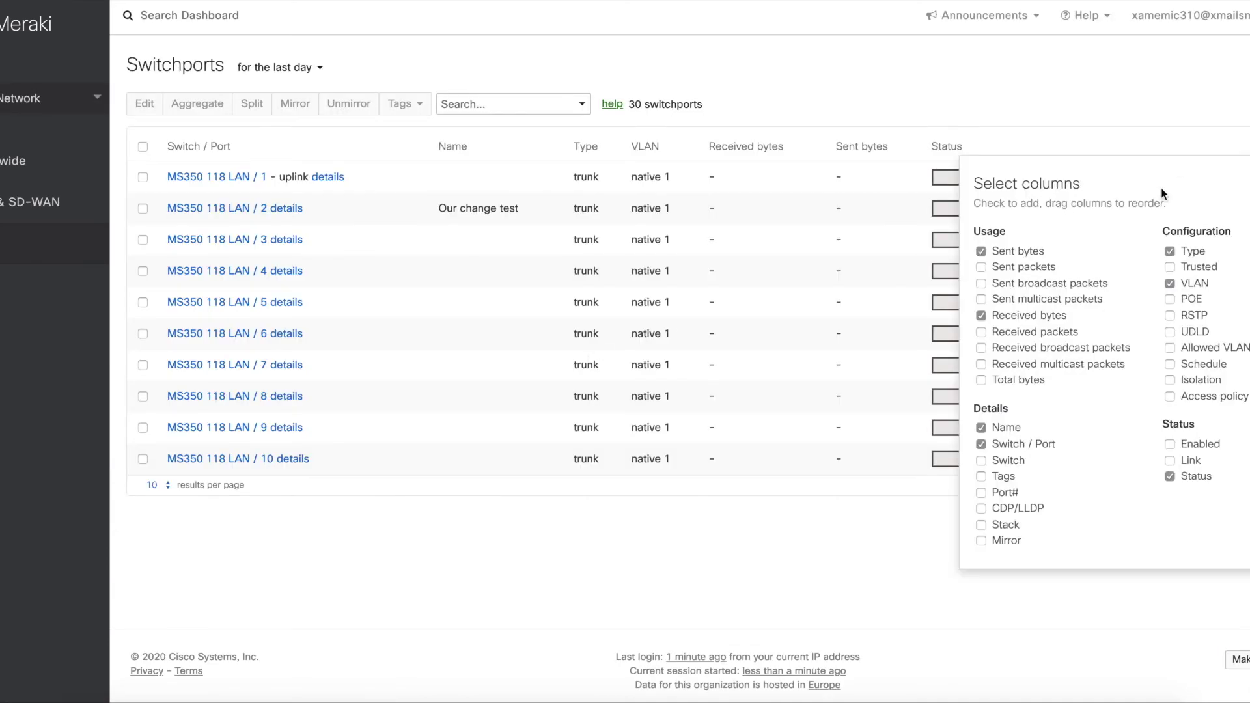
left_click(1008, 479)
left_click(926, 552)
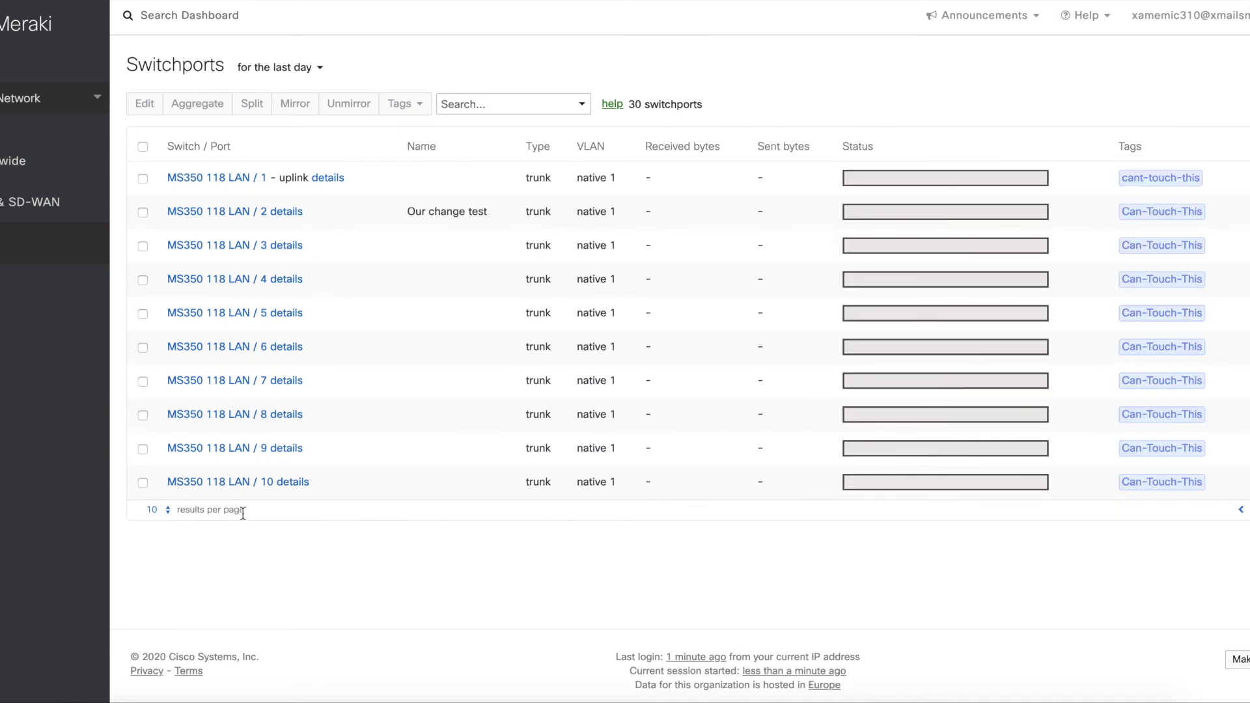
left_click(151, 511)
left_click(154, 535)
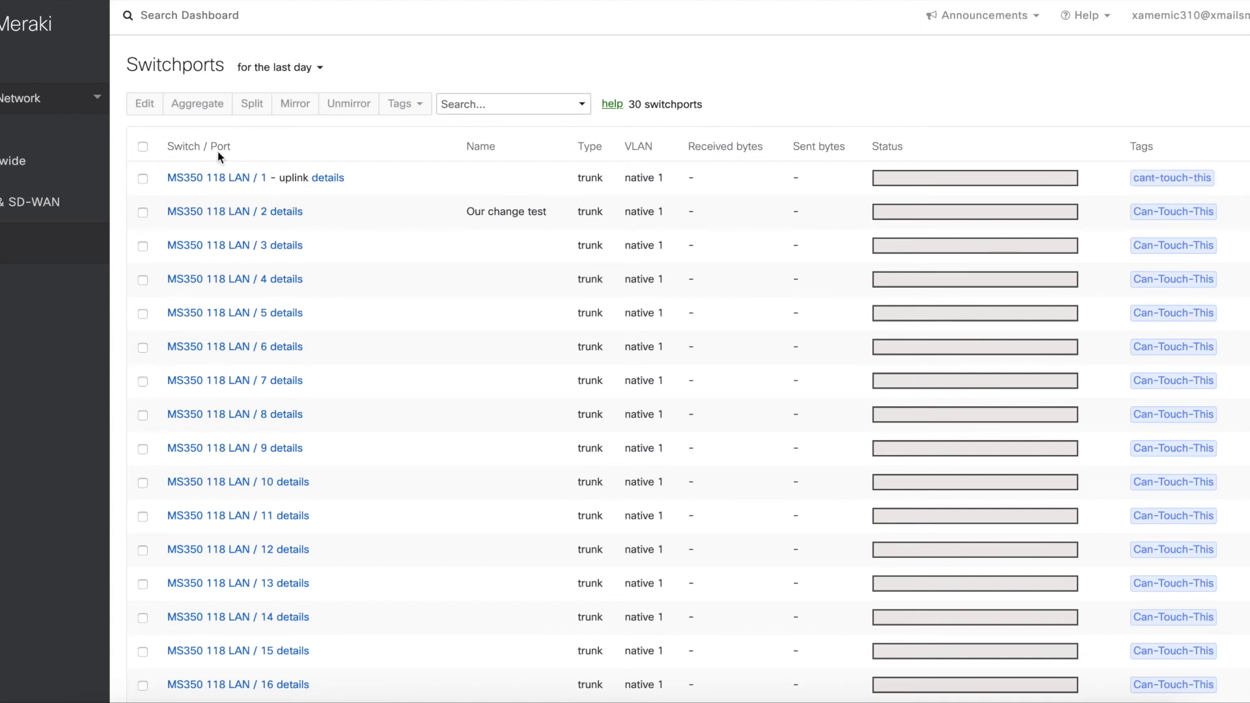
left_click(143, 180)
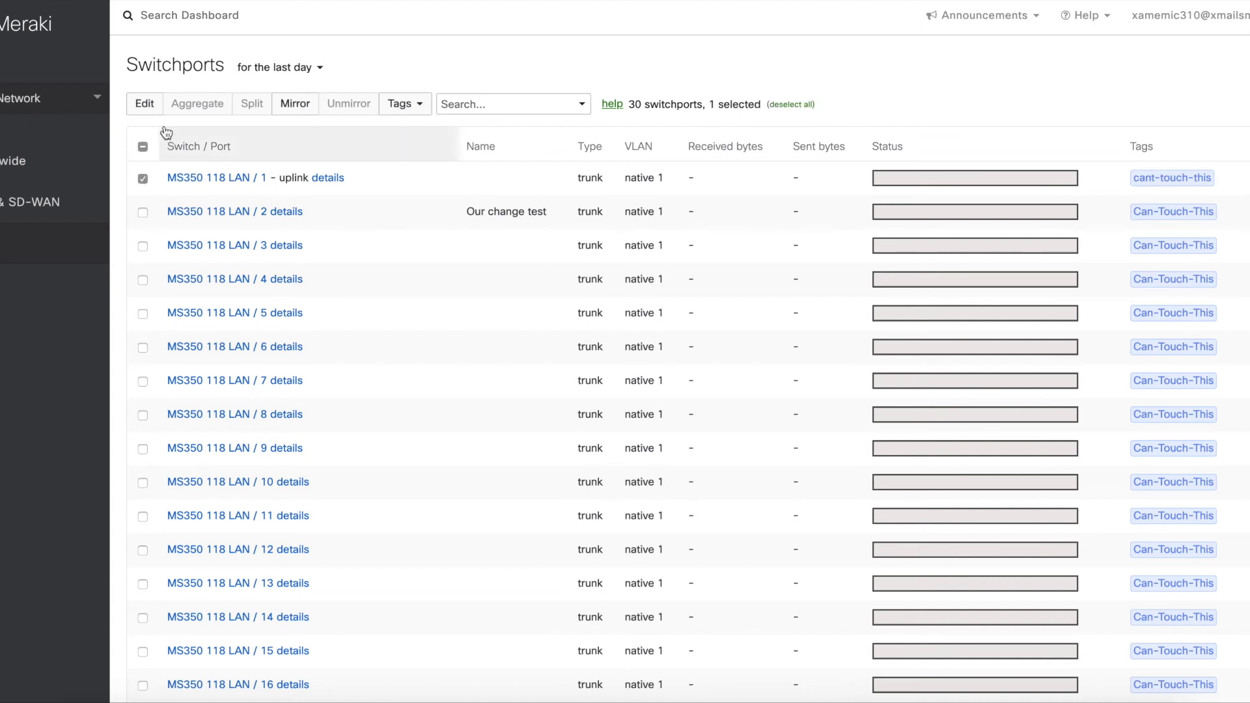
left_click(144, 103)
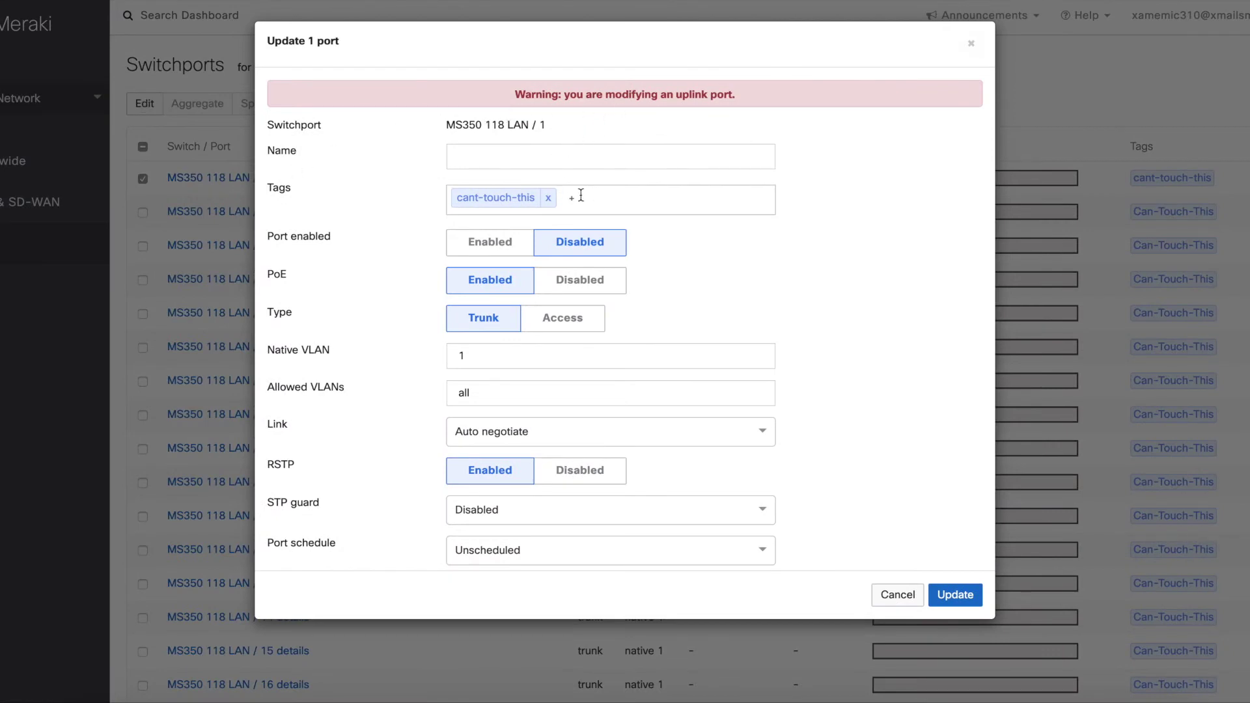
left_click(551, 200)
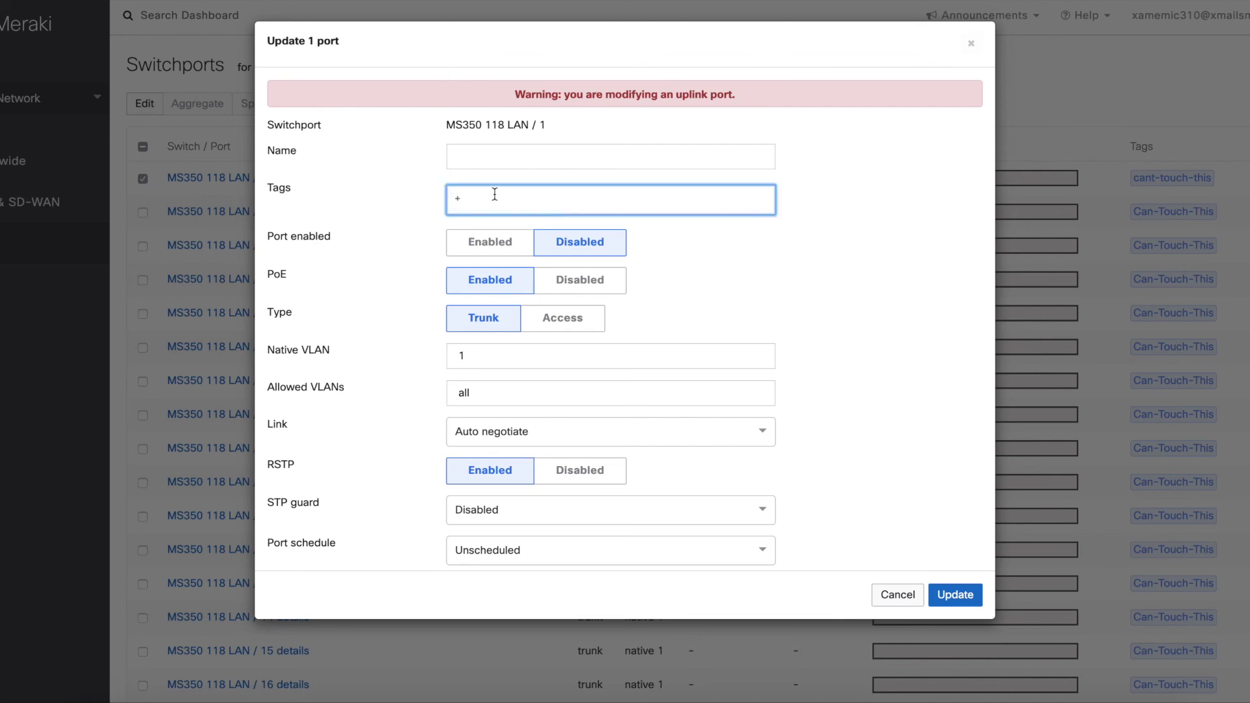
type("haha")
key("Return")
left_click(955, 596)
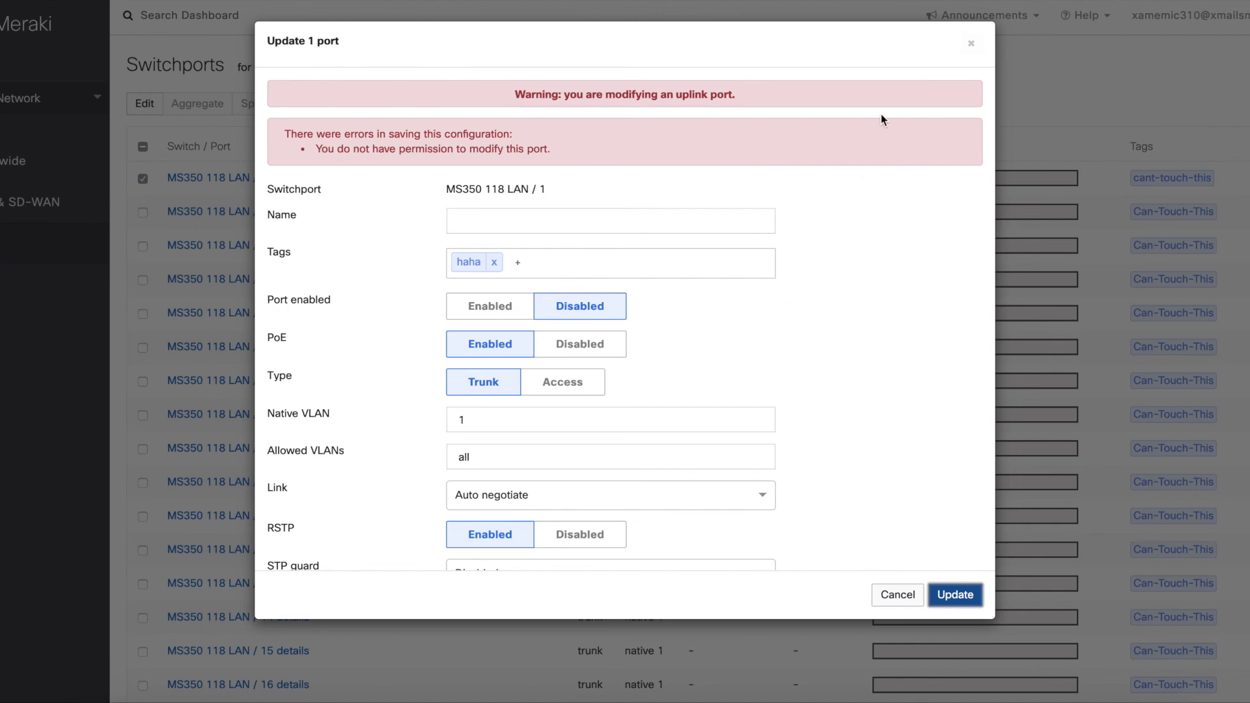
left_click(971, 50)
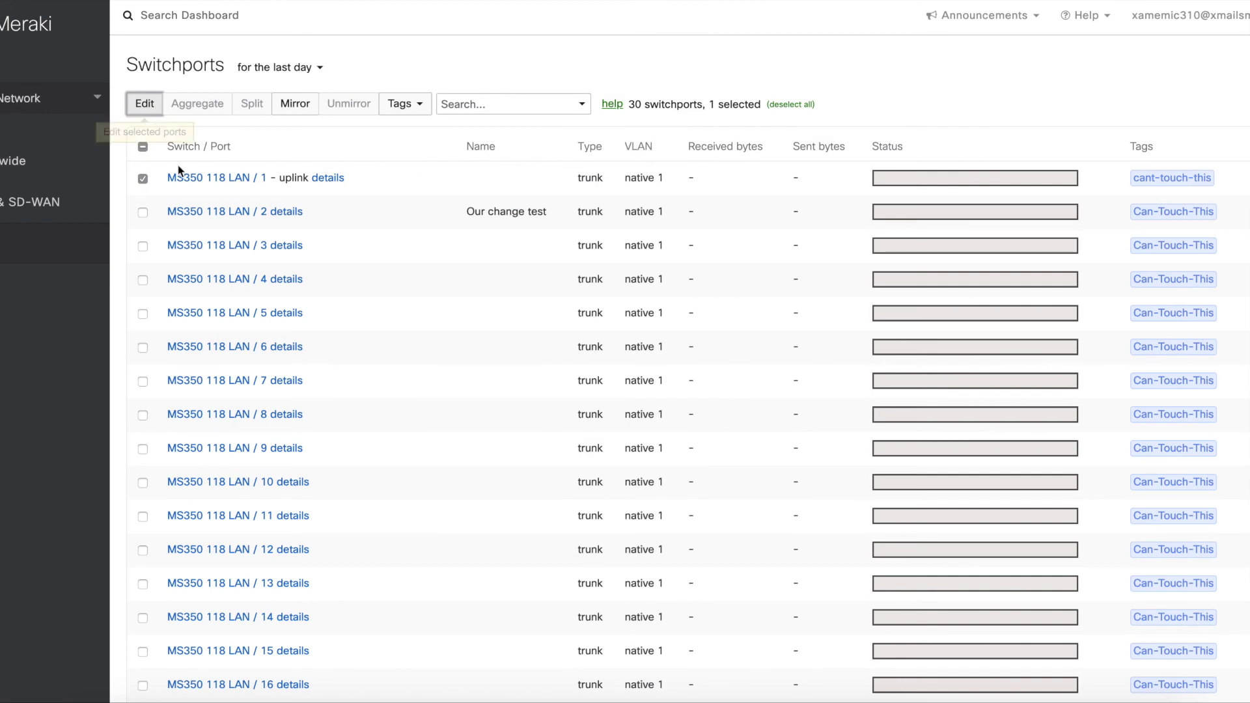
- Rename port MS350 118 LAN / 2 to 'Haha I can make changes' and save it
left_click(146, 178)
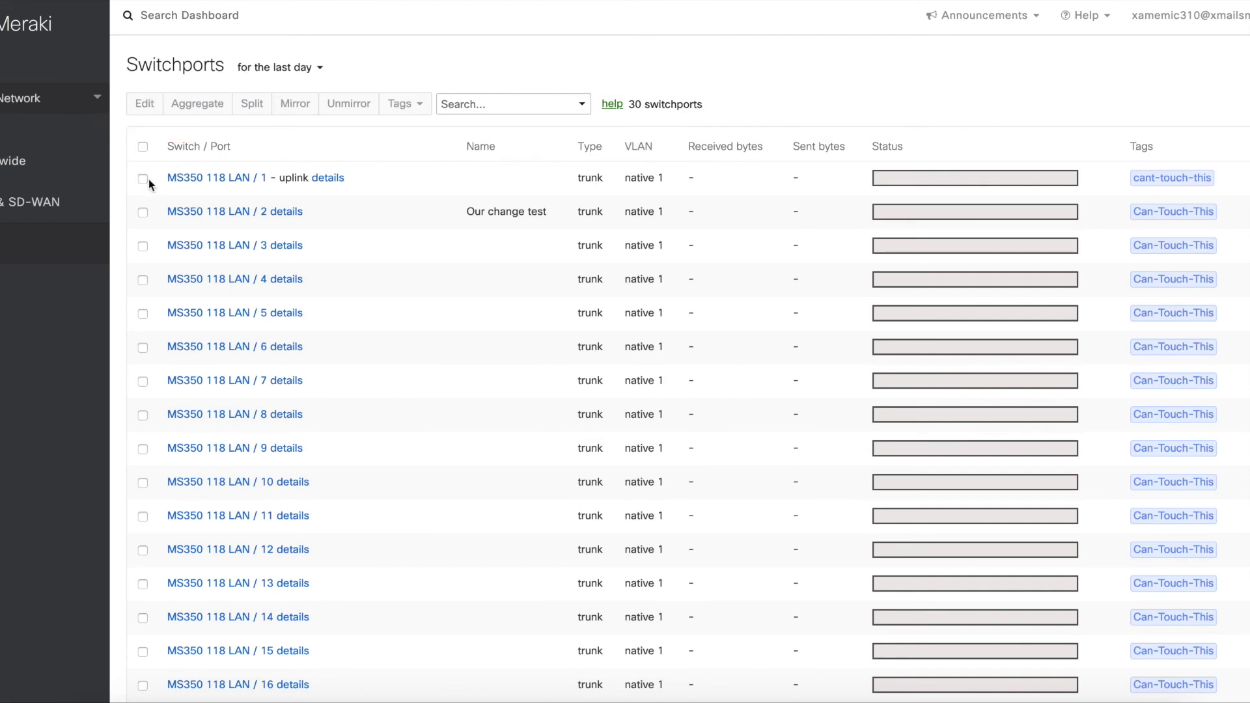
left_click(143, 213)
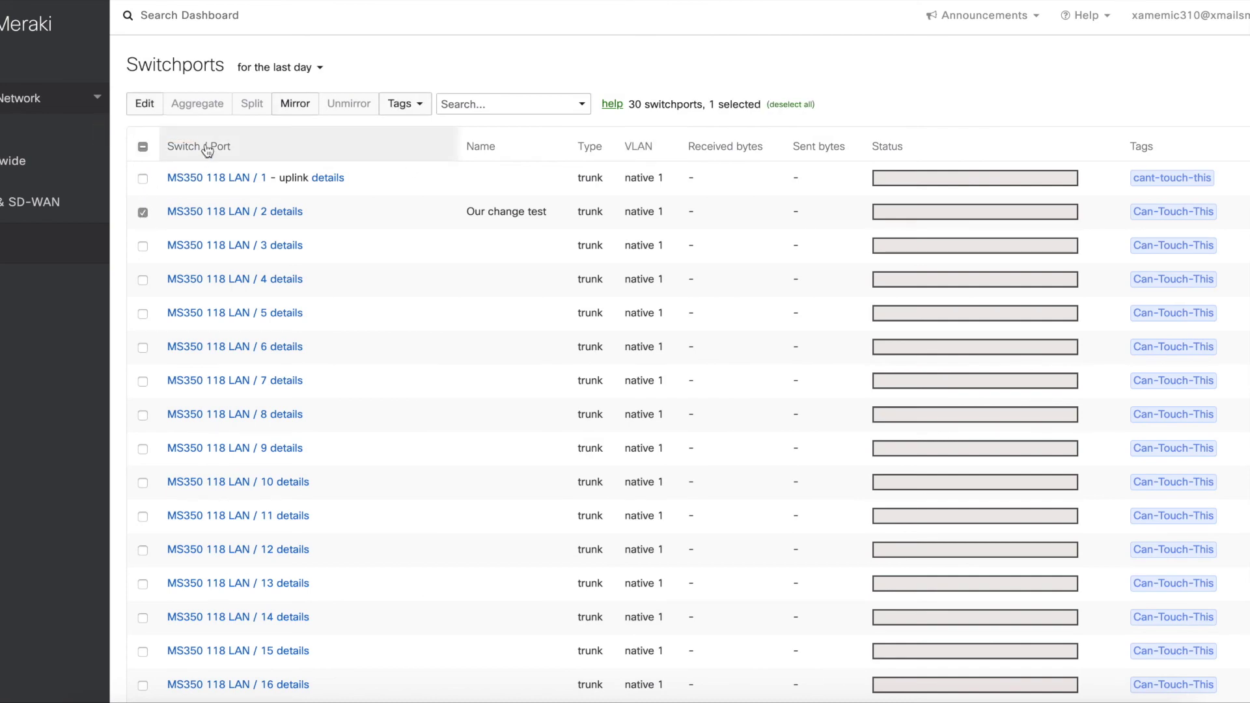
left_click(144, 105)
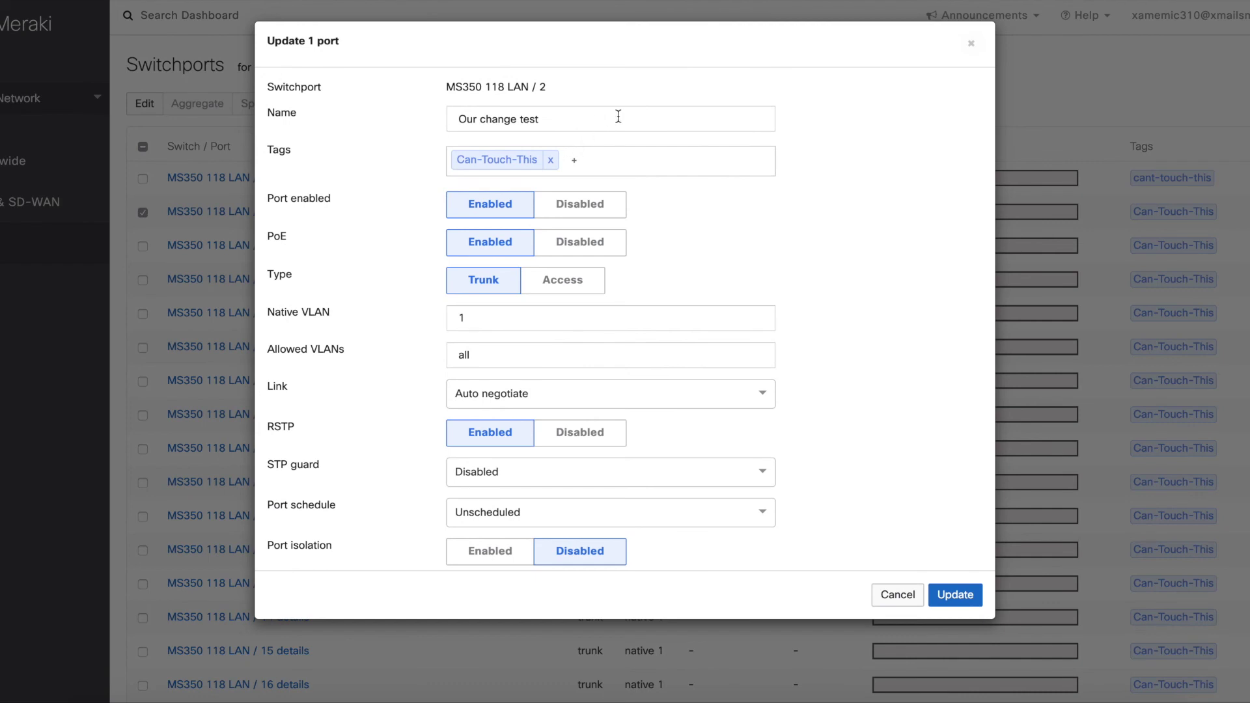
left_click(617, 116)
key("ctrl+a")
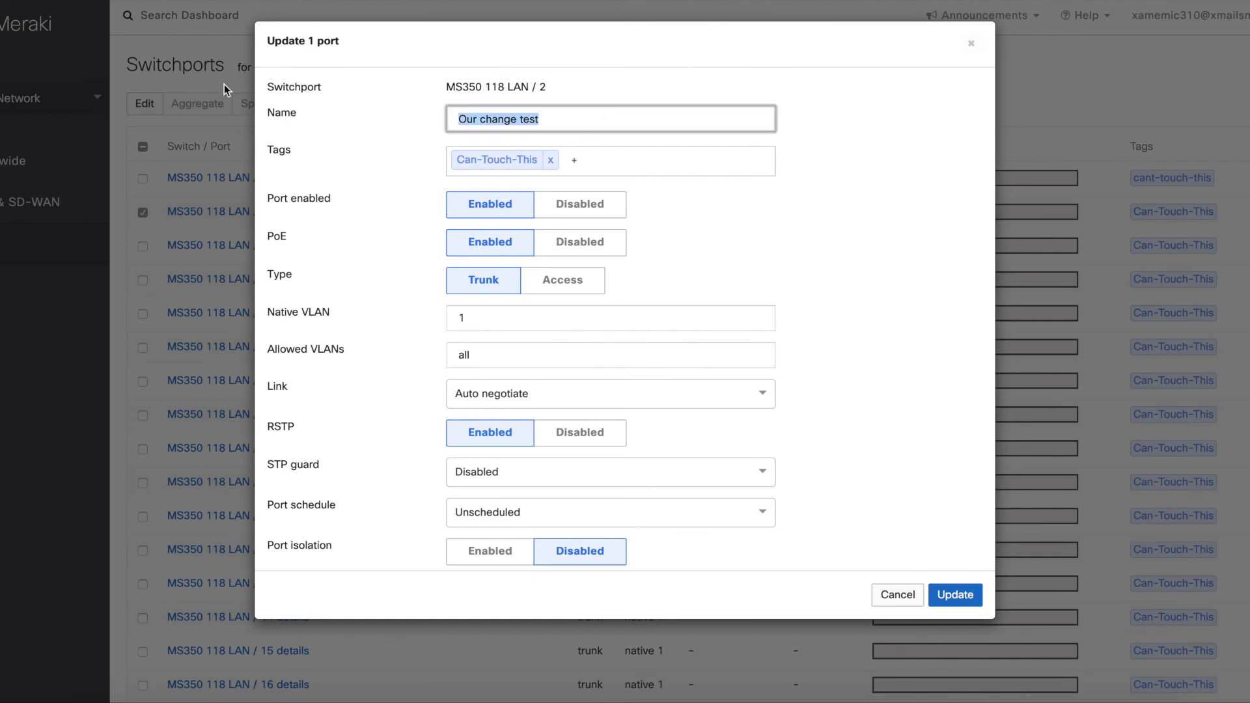
type("Haha I can m")
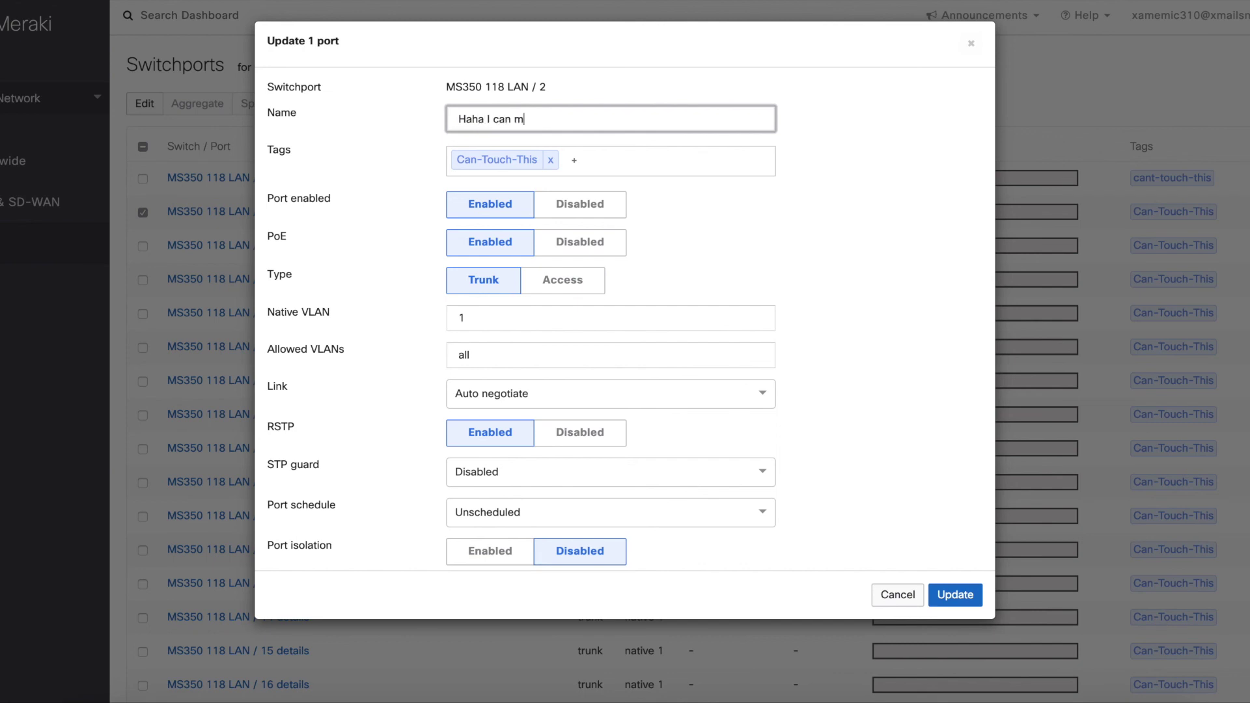
type("ake changes")
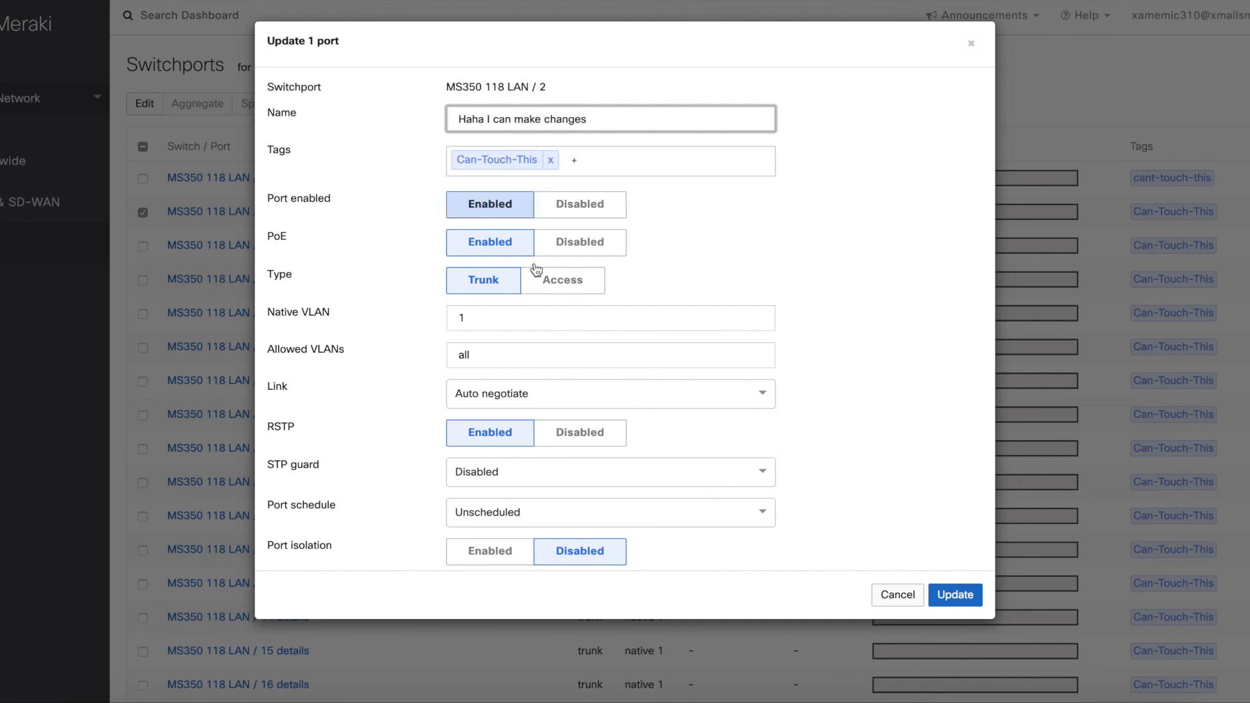
left_click(955, 595)
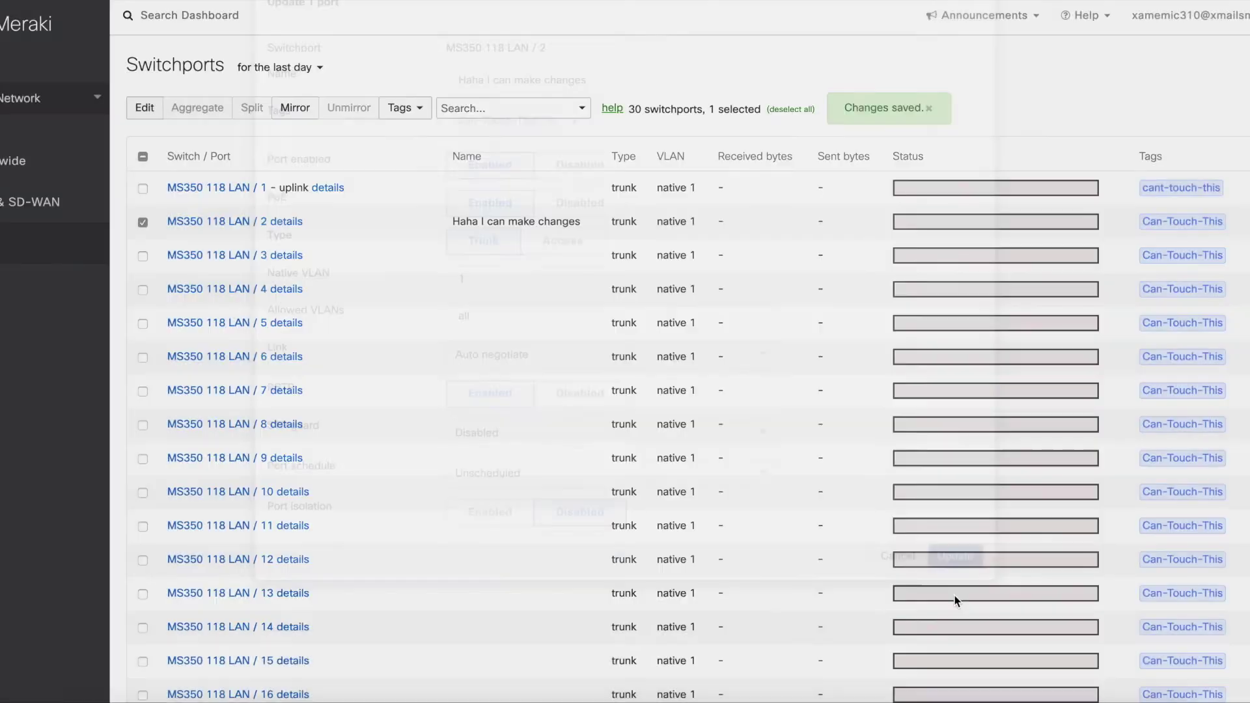